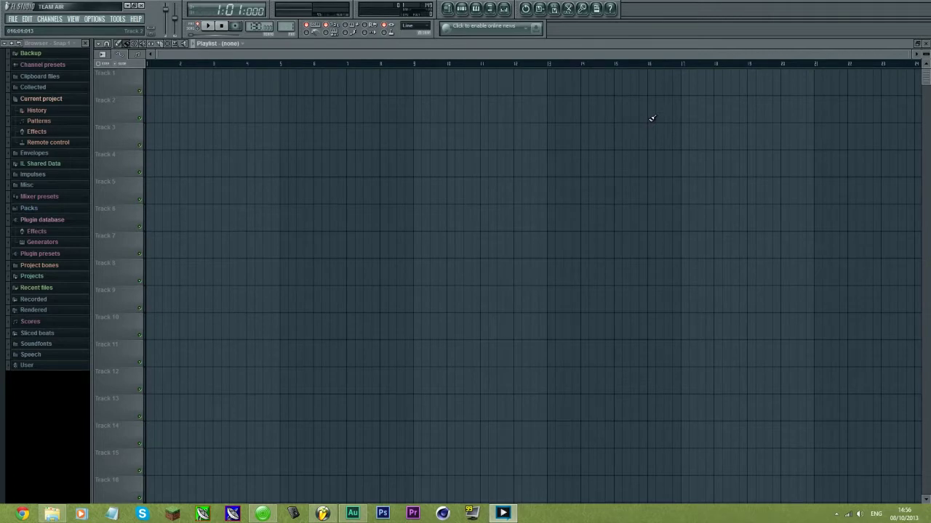
# Place the IR2_2 recording from D:\Youtube\Audio at the start of playlist Track 1 and view its channel settings
pyautogui.click(51, 514)
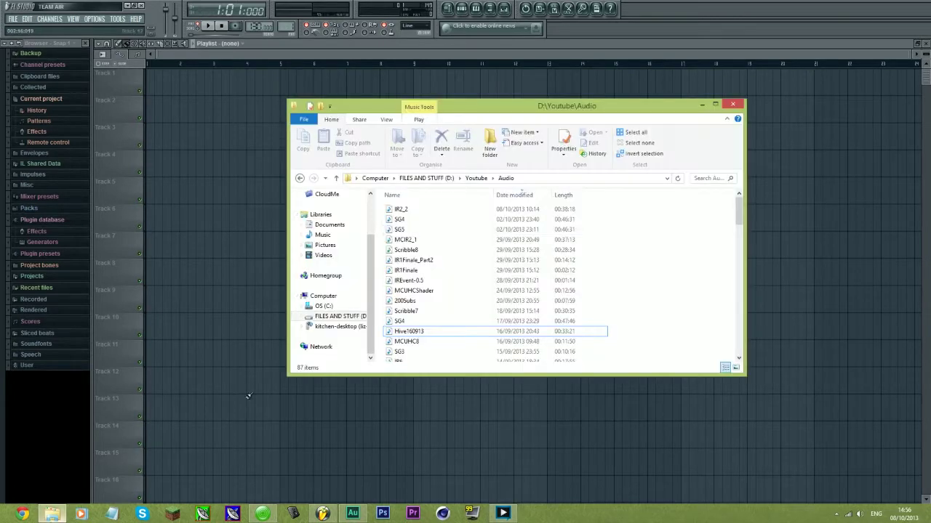
pyautogui.click(402, 210)
pyautogui.moveTo(401, 215); pyautogui.dragTo(146, 85)
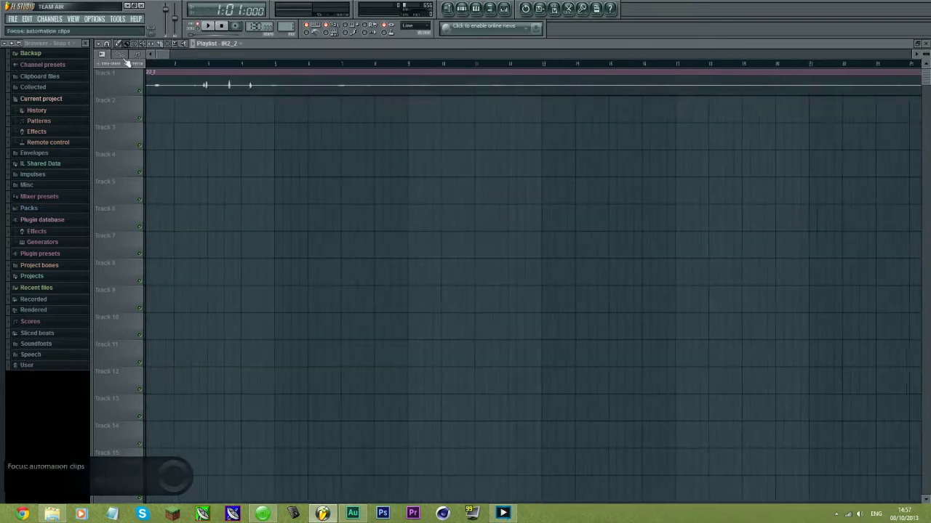
pyautogui.moveTo(167, 54); pyautogui.dragTo(253, 95)
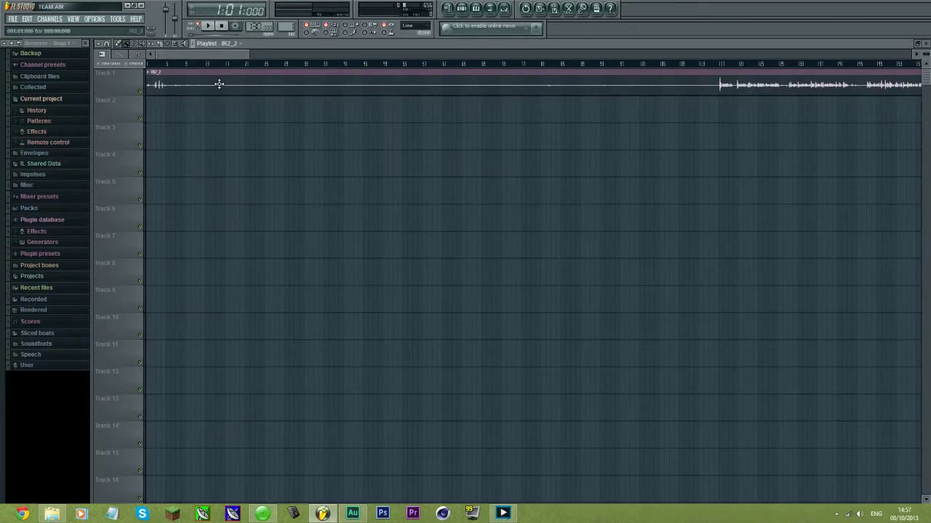
pyautogui.doubleClick(219, 84)
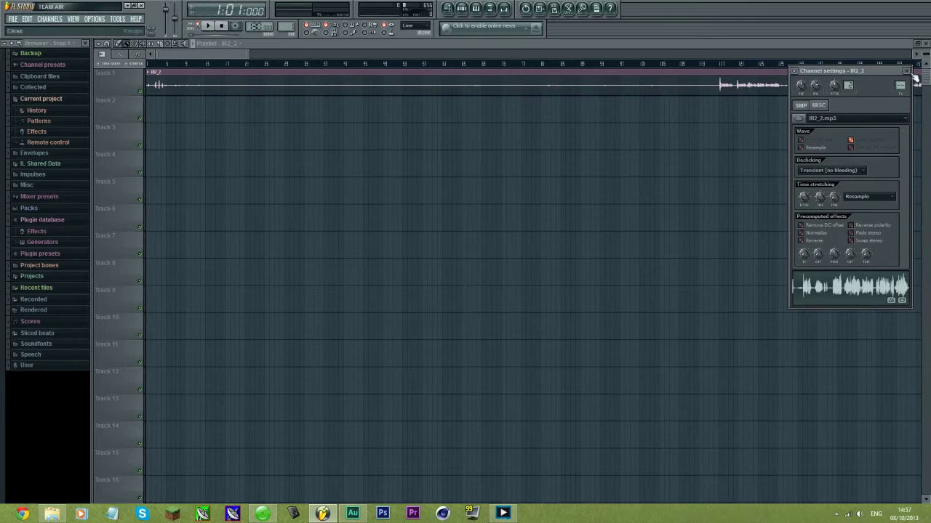
pyautogui.click(909, 71)
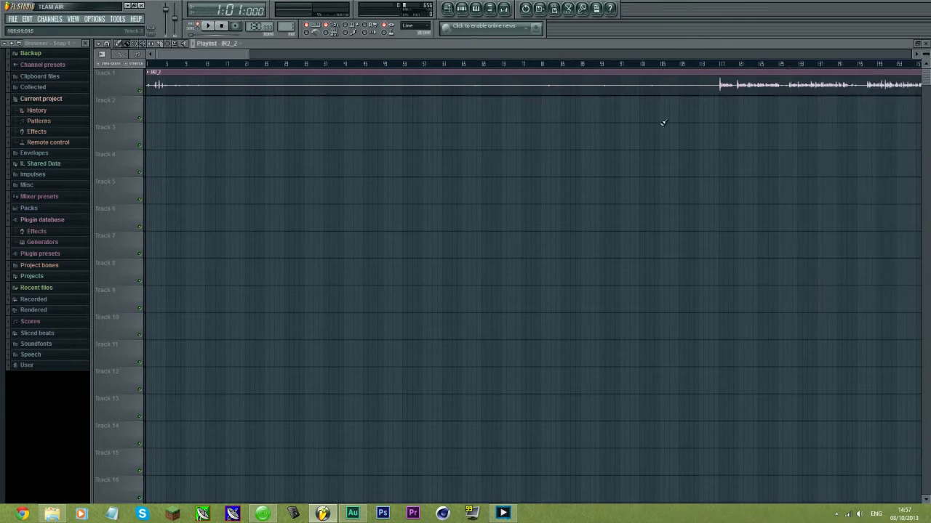
# Load the LUKE2 mixer track state from the Imaging folder on drive D: onto the Master track
pyautogui.press('F9')
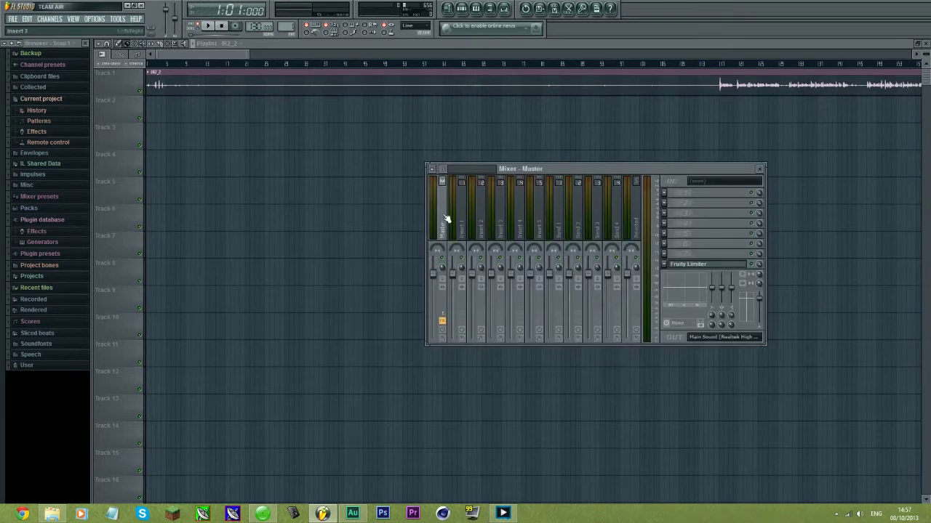
pyautogui.click(441, 182)
pyautogui.moveTo(502, 181)
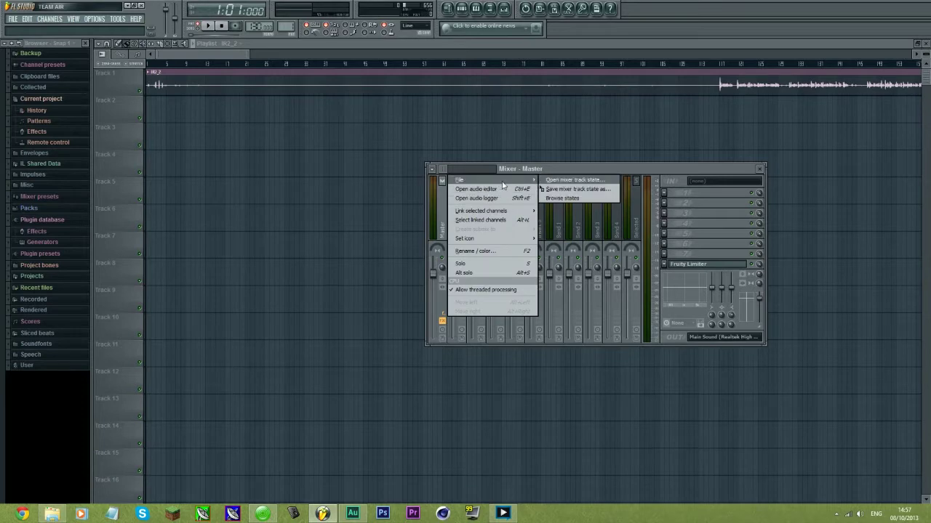
pyautogui.click(574, 180)
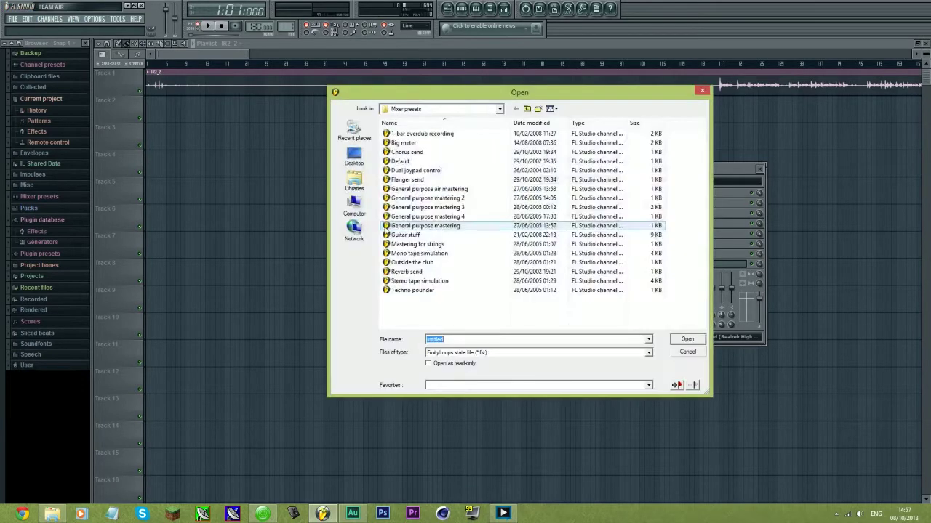
pyautogui.click(354, 206)
pyautogui.doubleClick(512, 136)
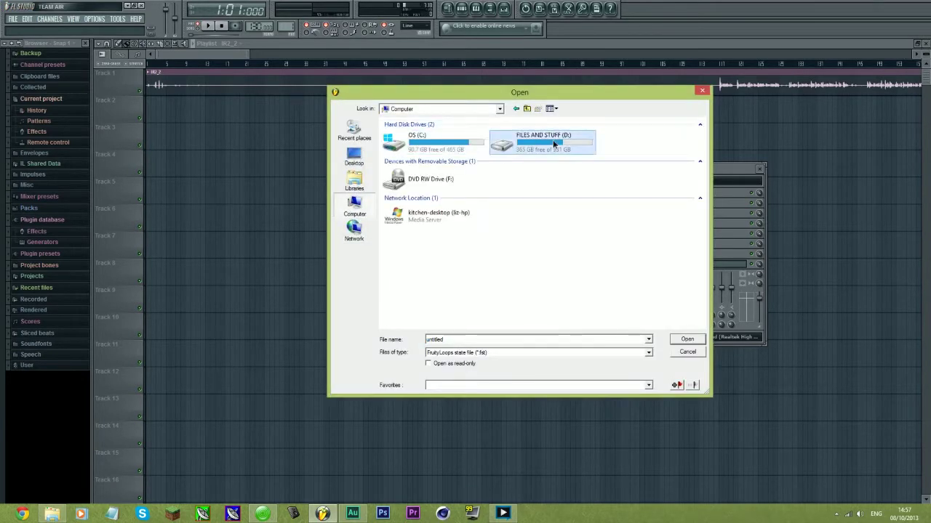
pyautogui.doubleClick(451, 151)
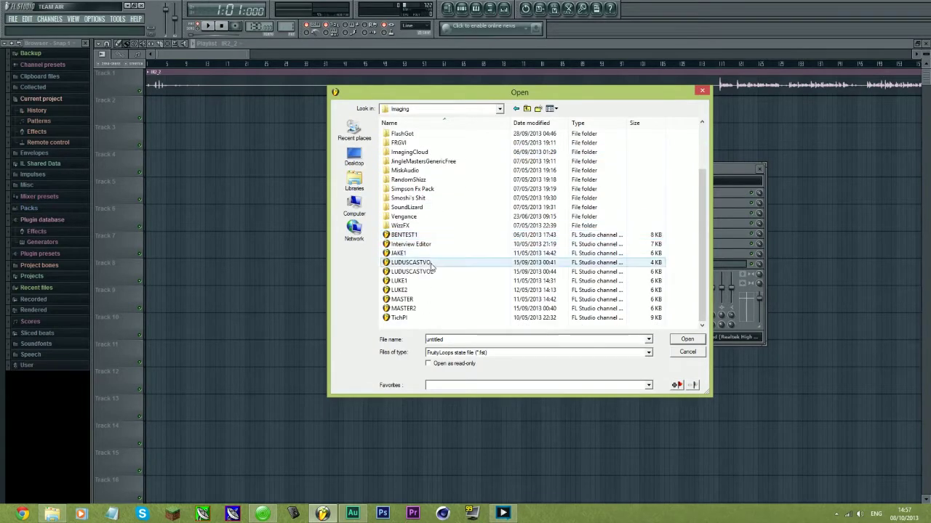
pyautogui.doubleClick(420, 289)
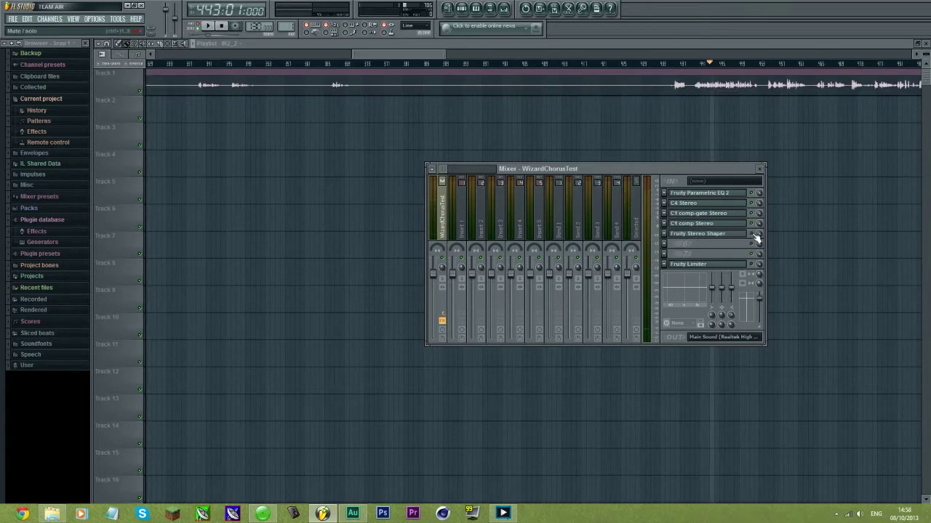
# Inspect the Fruity Stereo Shaper settings on the Master track, closing the effect and the mixer when done
pyautogui.click(699, 237)
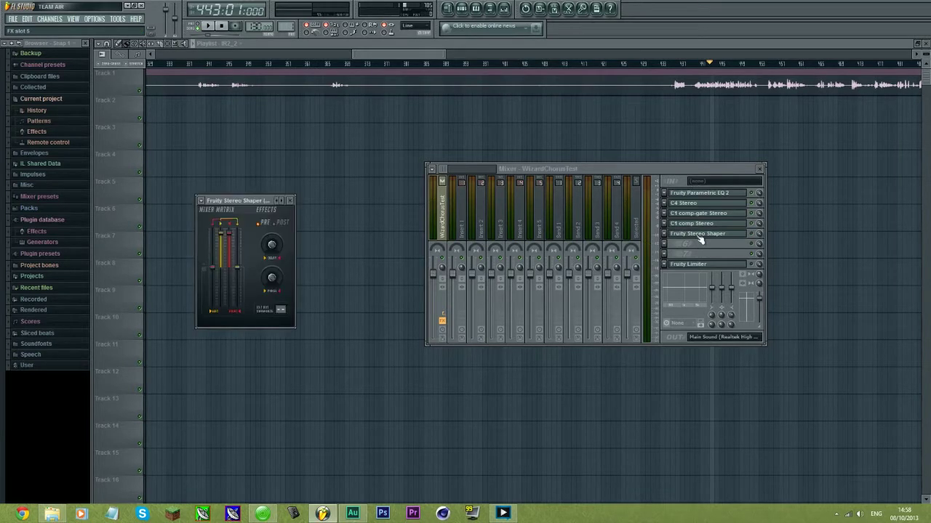
pyautogui.click(292, 202)
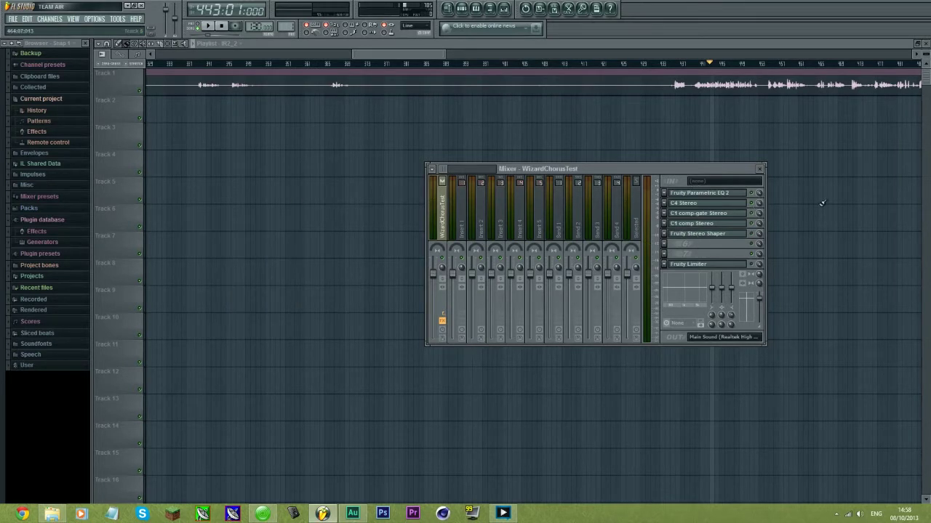
pyautogui.click(760, 169)
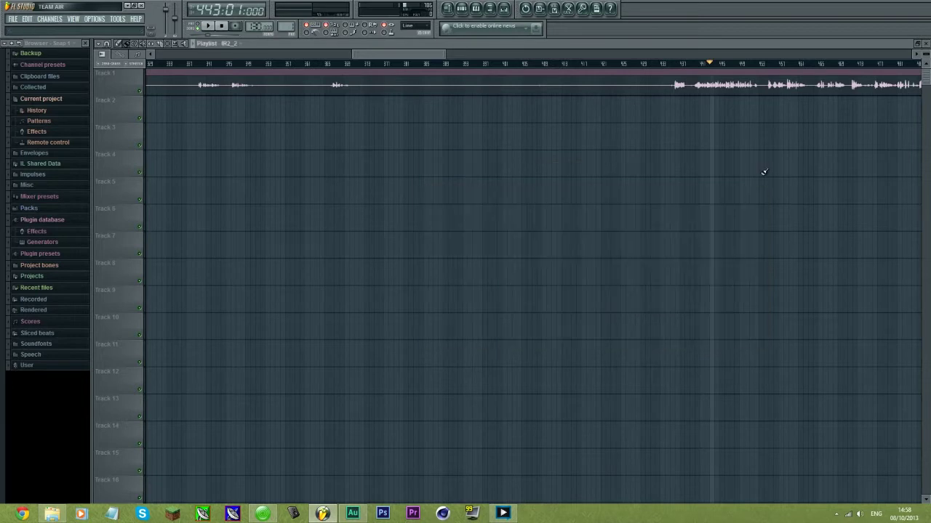
# Export the song as an MP3 file over IR2_2 in D:\Youtube\Audio and start the rendering
pyautogui.click(13, 21)
pyautogui.moveTo(67, 101)
pyautogui.click(109, 117)
pyautogui.click(354, 206)
pyautogui.doubleClick(538, 138)
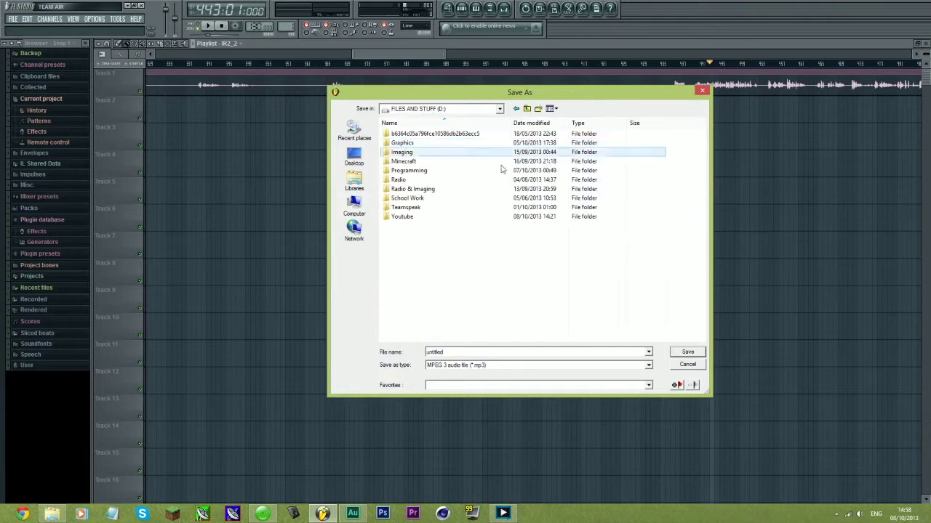
pyautogui.doubleClick(462, 218)
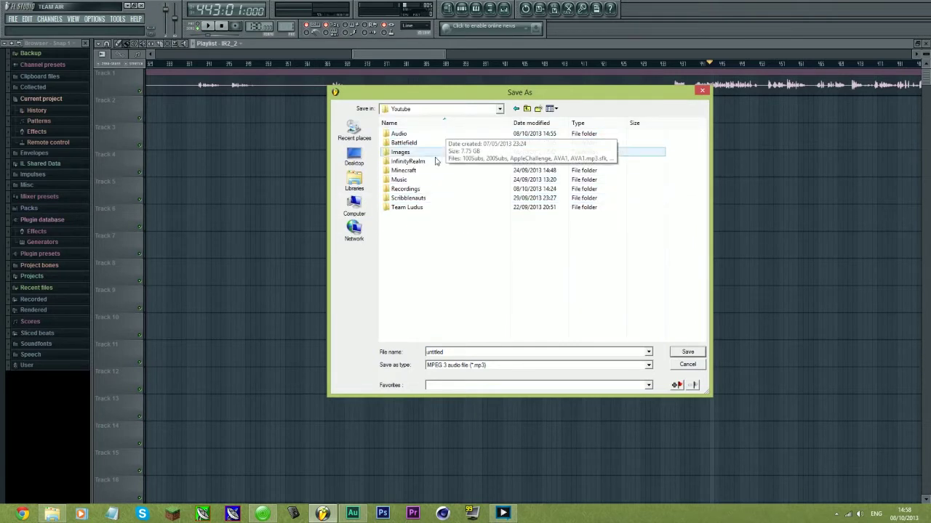
pyautogui.doubleClick(441, 135)
pyautogui.click(441, 136)
pyautogui.doubleClick(441, 136)
pyautogui.click(497, 257)
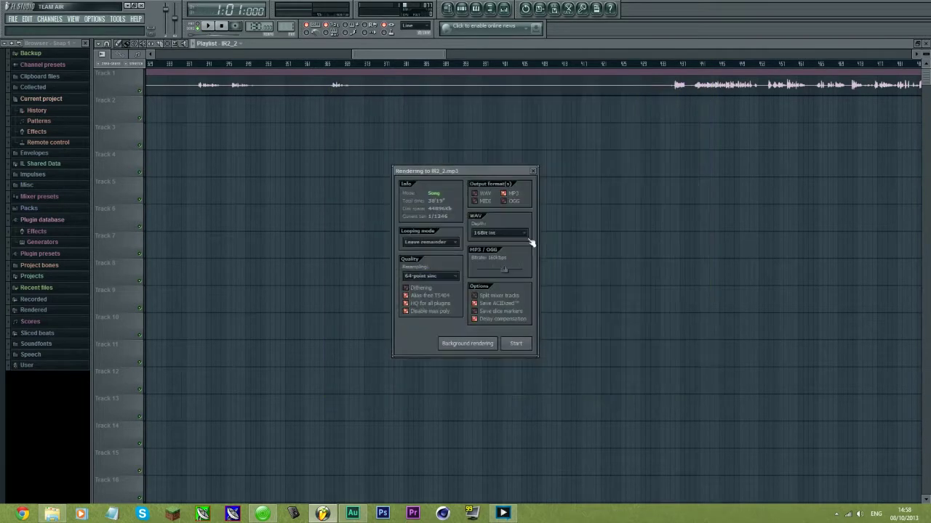
pyautogui.click(523, 346)
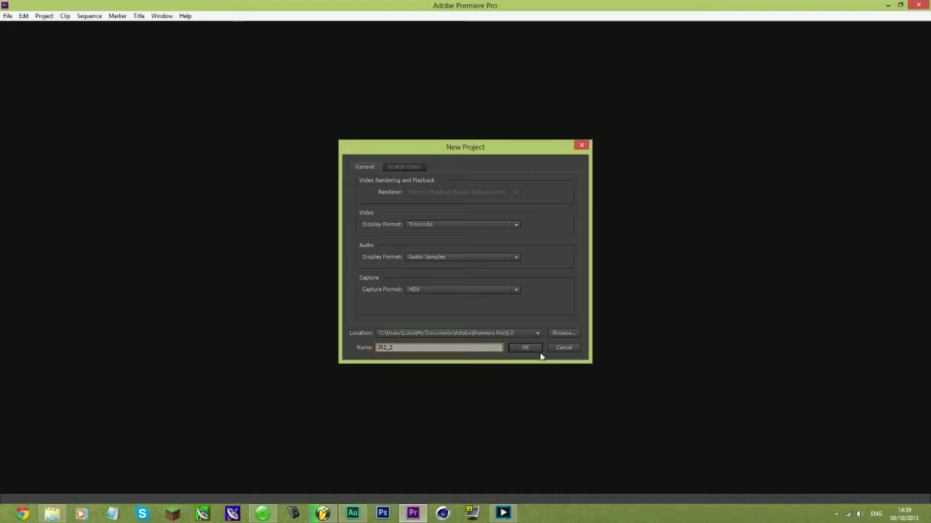
# In Adobe Premiere Pro, create the project IR2_2 with a DVCPROHD 1080p24 sequence named Episode 2
pyautogui.click(531, 347)
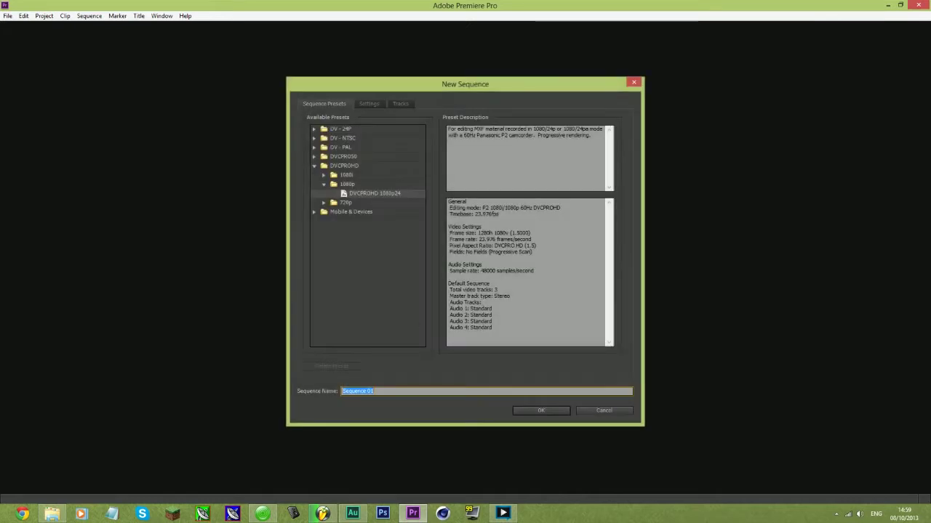
pyautogui.write('Episode 2')
pyautogui.click(531, 409)
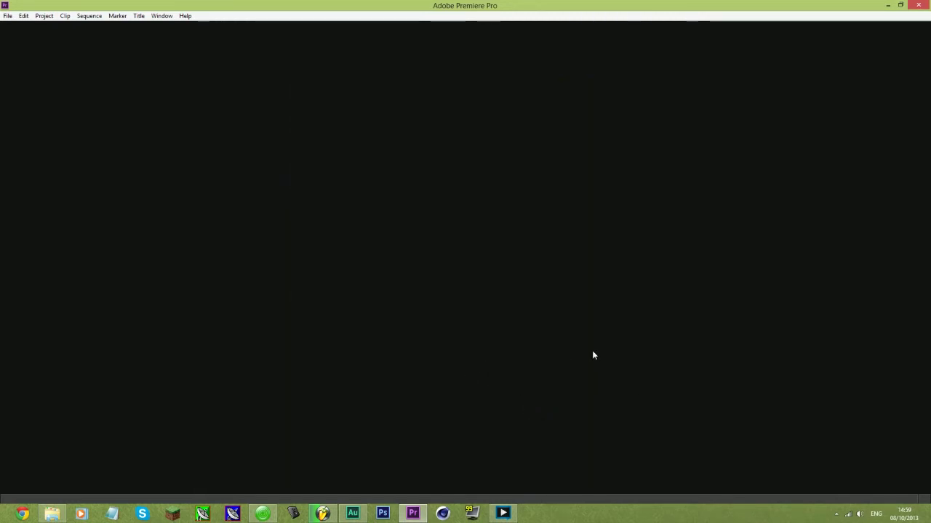
# Bring the episode's javaw 2013-10-08 clips from D:\Youtube\Recordings into the project and onto the Episode 2 timeline
pyautogui.hotkey('alt', 'Tab')
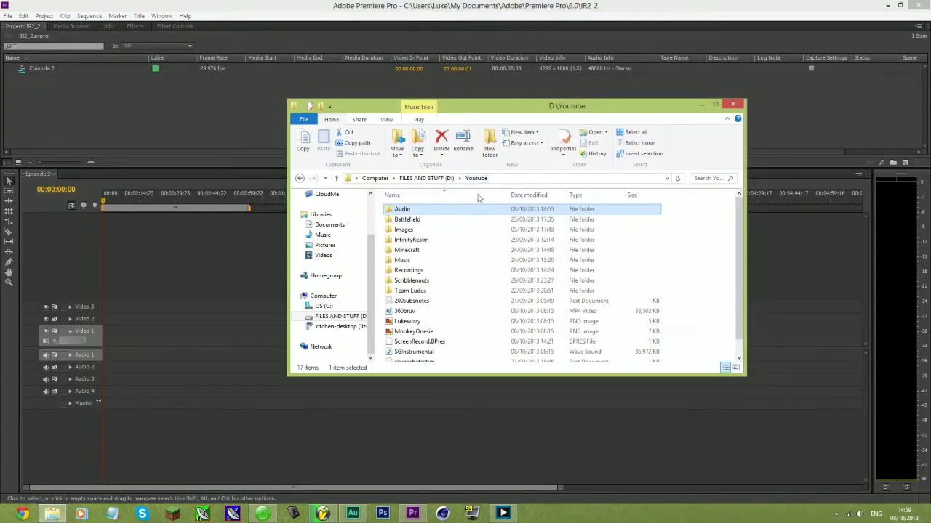
pyautogui.doubleClick(418, 272)
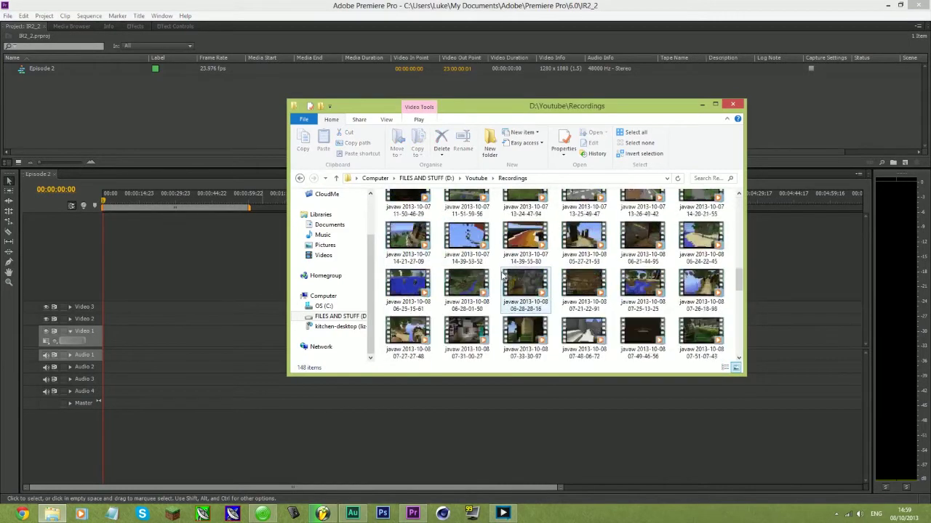
pyautogui.moveTo(558, 109); pyautogui.dragTo(930, 139)
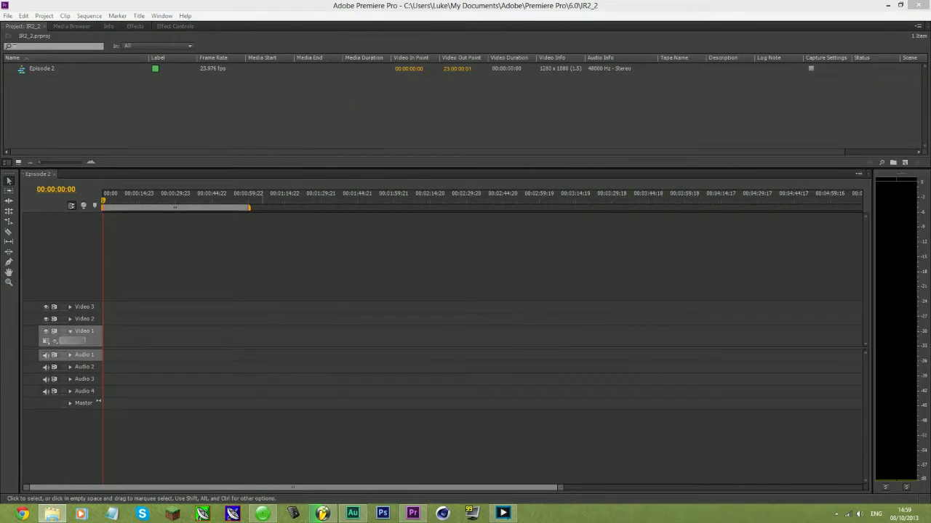
pyautogui.hotkey('alt', 'Tab')
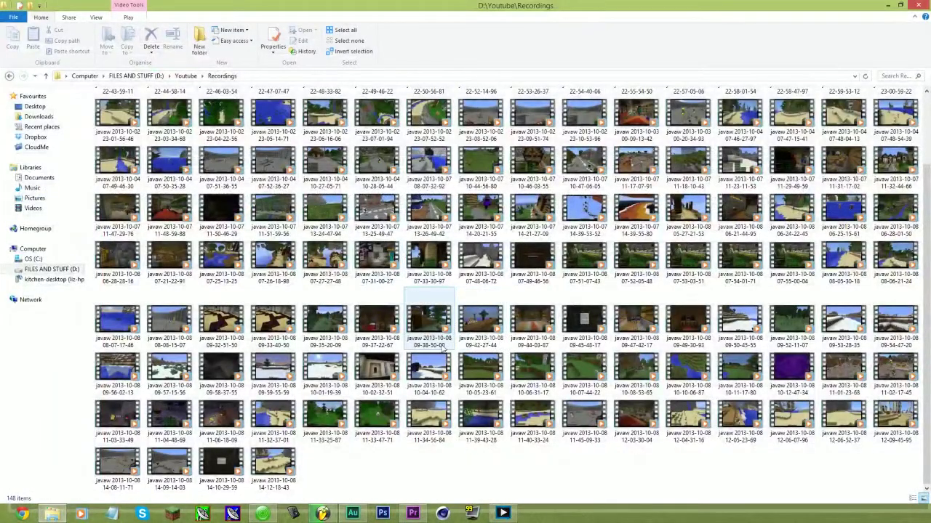
pyautogui.hotkey('alt', 'Tab')
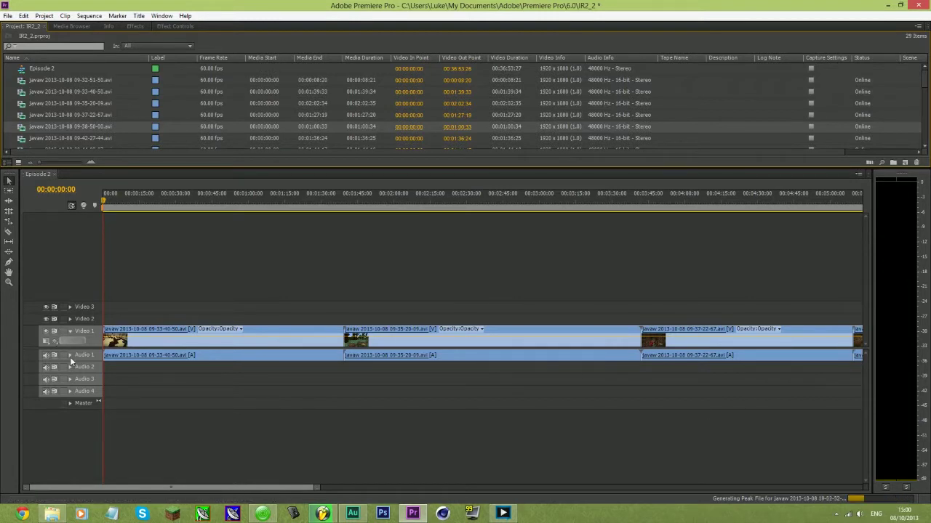
# Enlarge the Video 1 and Audio 1 tracks and align IR2_2.mp3 on Audio 2 with the first recording's waveform
pyautogui.click(70, 355)
pyautogui.moveTo(58, 325); pyautogui.dragTo(58, 301)
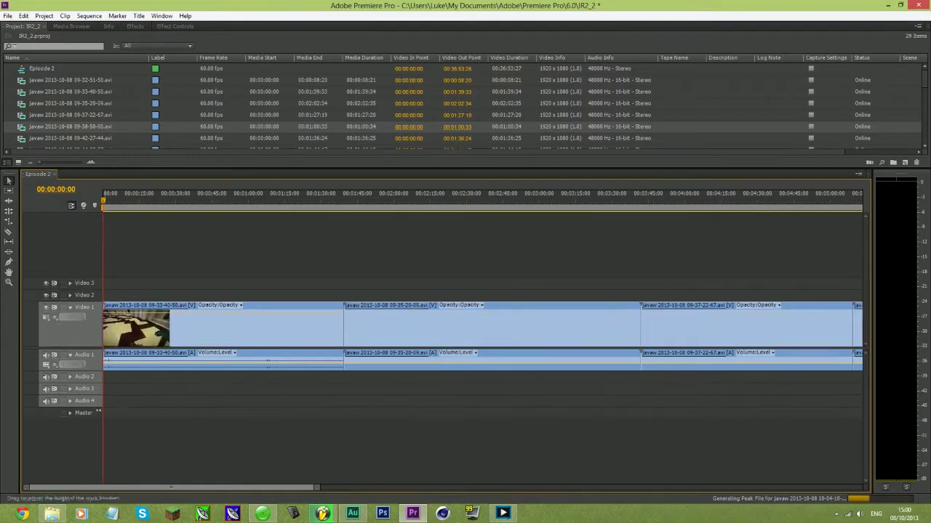
pyautogui.moveTo(98, 376); pyautogui.dragTo(131, 398)
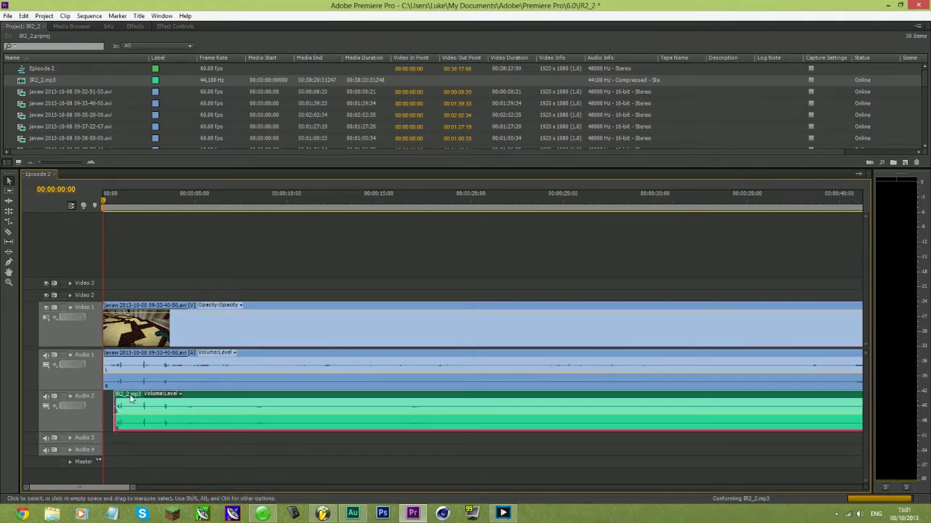
pyautogui.press('space')
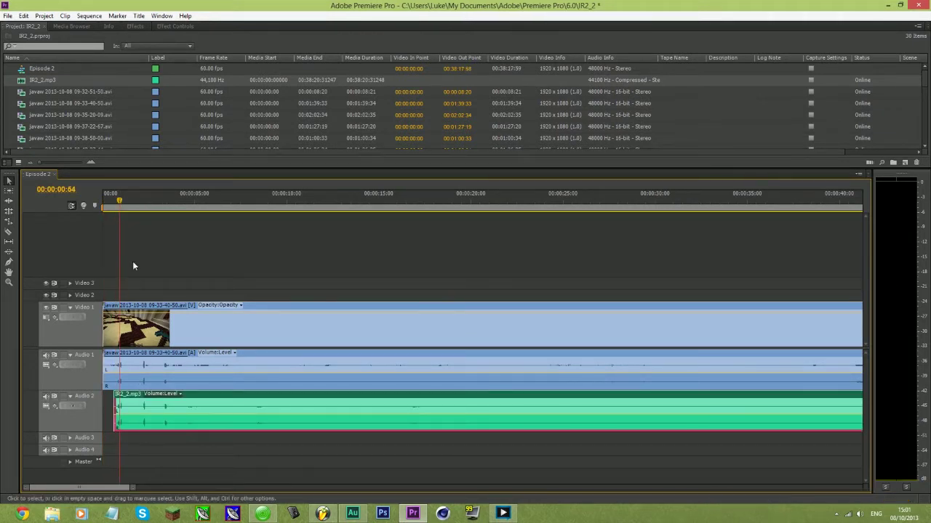
pyautogui.moveTo(133, 487); pyautogui.dragTo(27, 487)
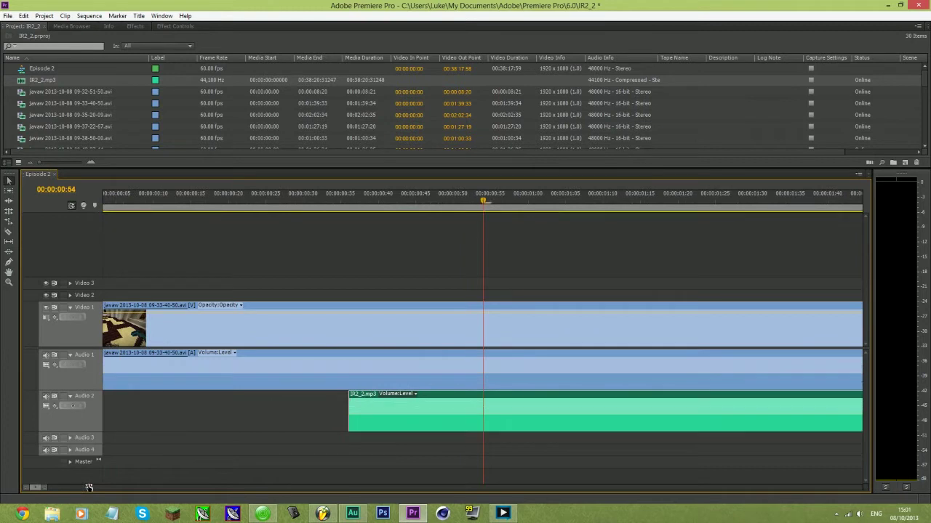
pyautogui.moveTo(507, 397); pyautogui.dragTo(500, 400)
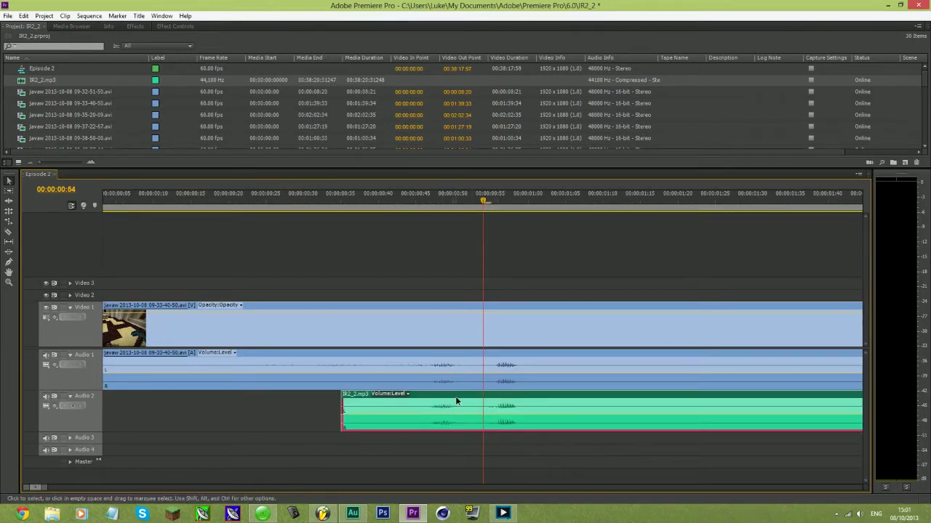
pyautogui.moveTo(43, 489); pyautogui.dragTo(524, 501)
pyautogui.moveTo(378, 201)
pyautogui.mouseDown()
pyautogui.moveTo(317, 202)
pyautogui.moveTo(383, 201)
pyautogui.mouseUp()
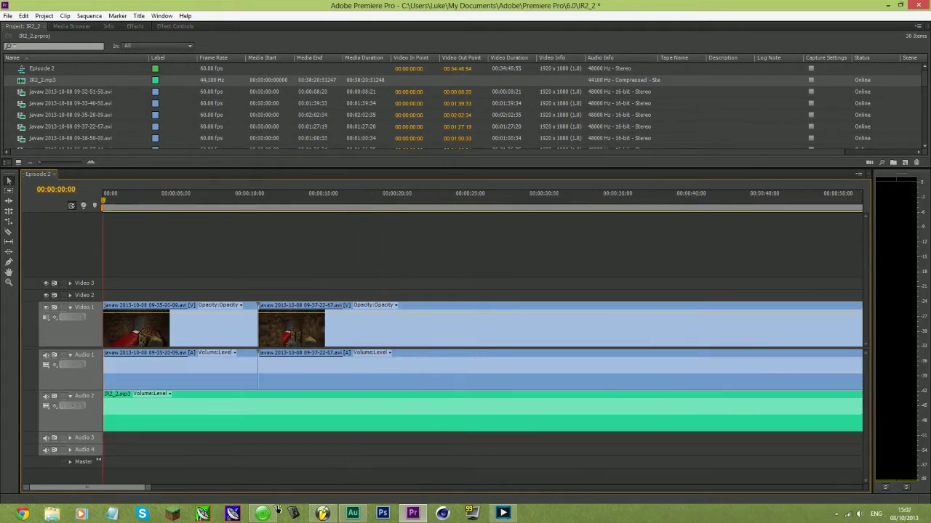
# Trim about 0.8 seconds off the start of both IR2_2.mp3 and the first recording
pyautogui.moveTo(149, 487); pyautogui.dragTo(87, 488)
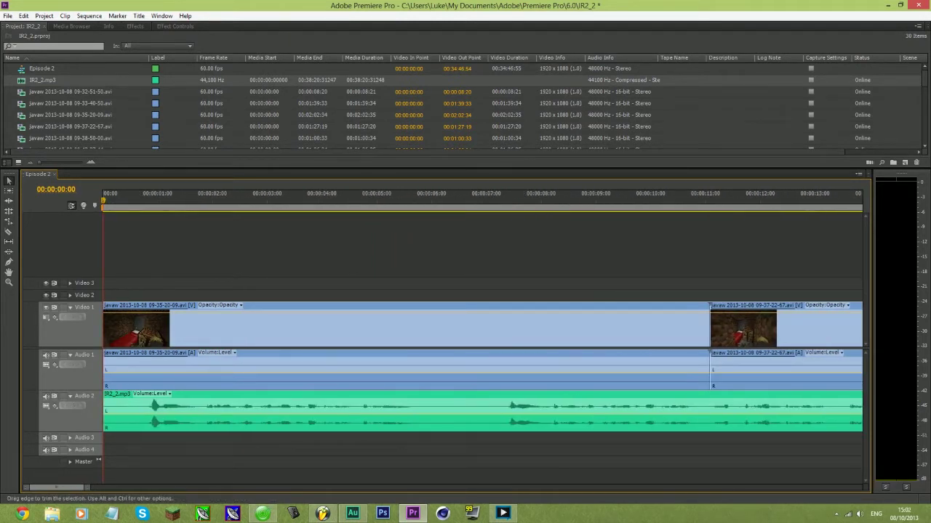
pyautogui.moveTo(105, 414); pyautogui.dragTo(149, 414)
pyautogui.moveTo(104, 371); pyautogui.dragTo(149, 372)
# Add IntroMusic.mp3 at the start of Audio 3, expand that track and play back the opening
pyautogui.moveTo(0, 436); pyautogui.dragTo(103, 437)
pyautogui.click(71, 439)
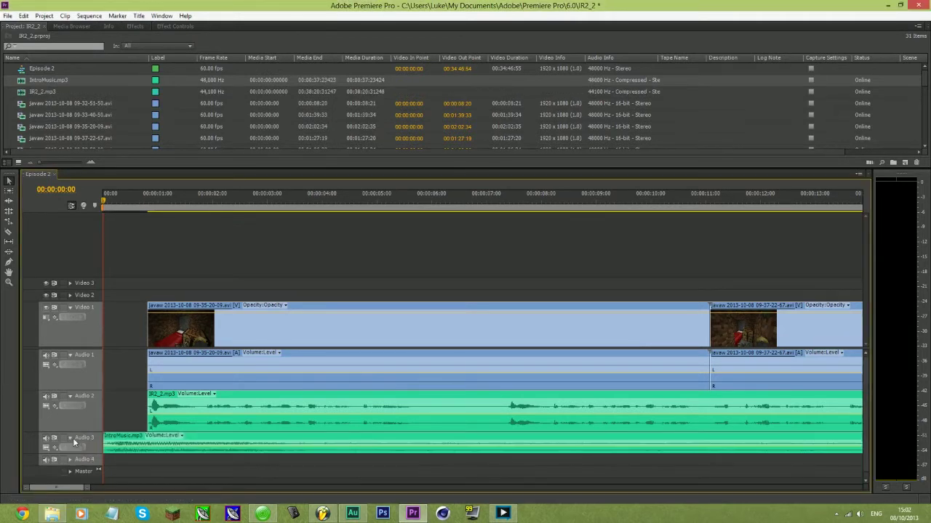
pyautogui.press('space')
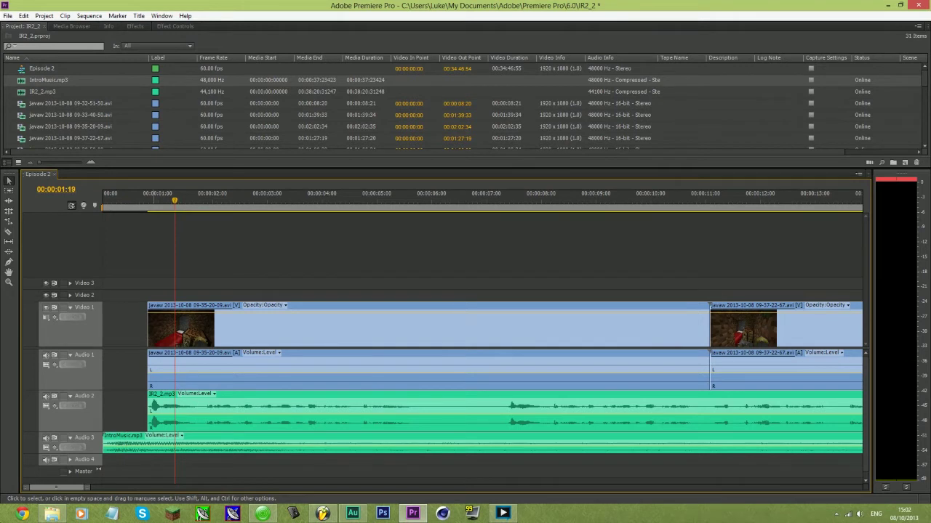
pyautogui.press('Home')
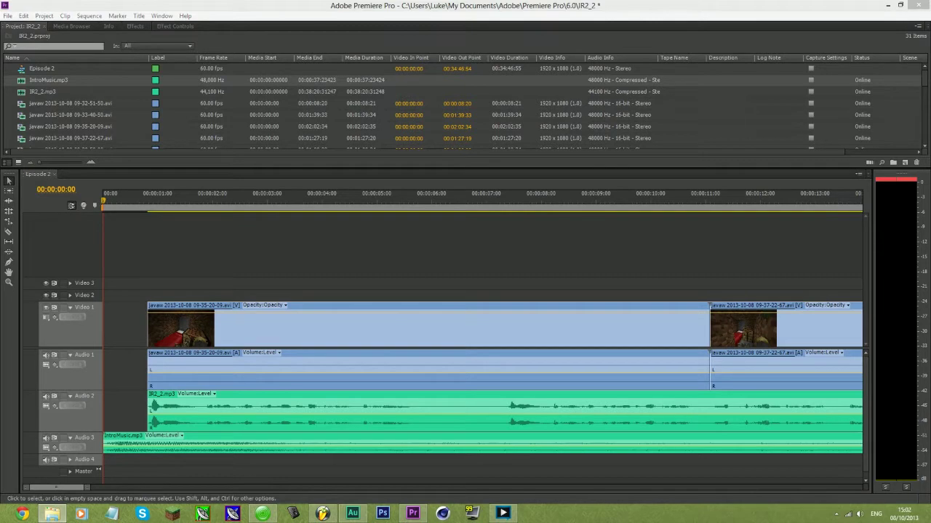
# Import the Intro animation as an image sequence starting at Intro0000, place it at the start of Video 2 and expand that track
pyautogui.click(7, 16)
pyautogui.click(29, 220)
pyautogui.click(110, 102)
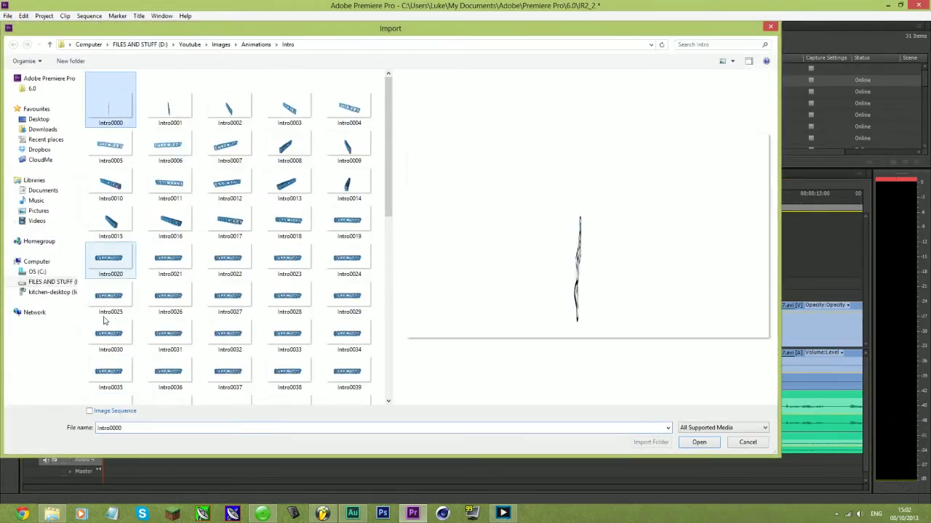
pyautogui.click(99, 412)
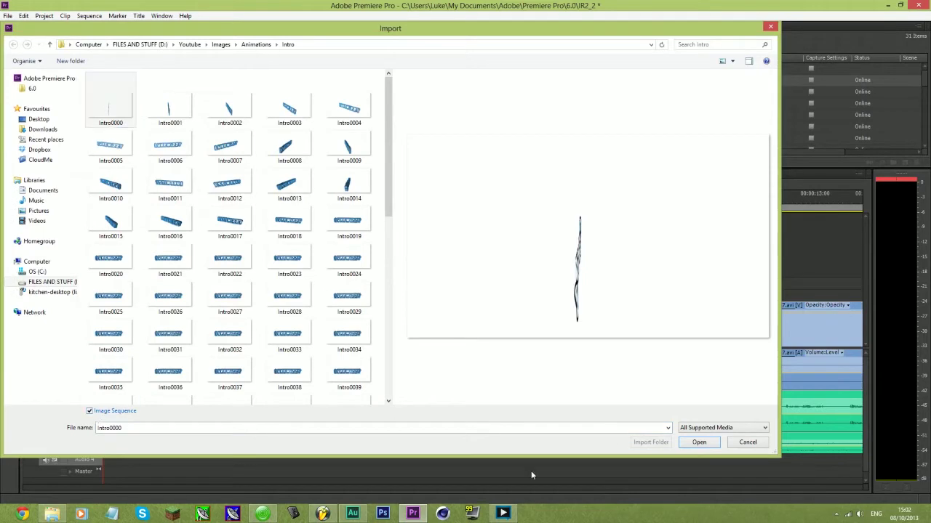
pyautogui.click(696, 443)
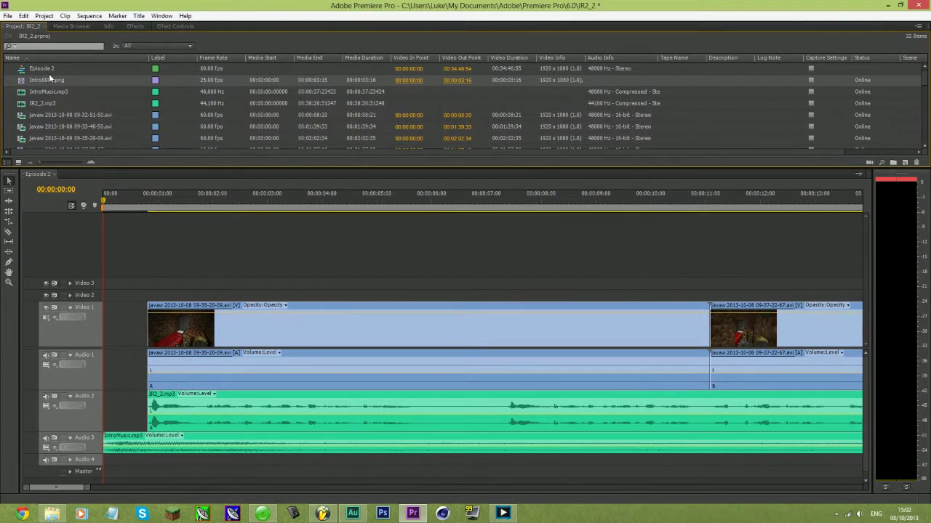
pyautogui.moveTo(47, 80); pyautogui.dragTo(103, 298)
pyautogui.click(69, 295)
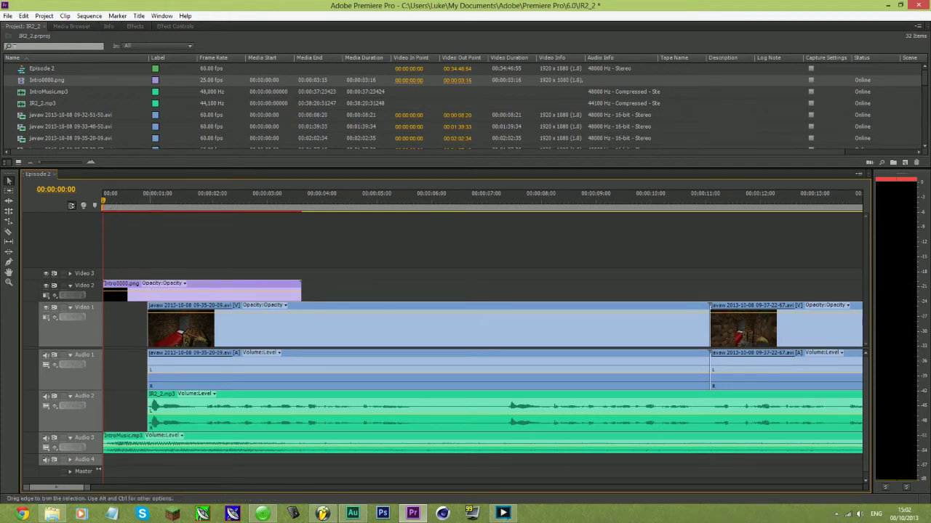
pyautogui.moveTo(147, 327); pyautogui.dragTo(104, 328)
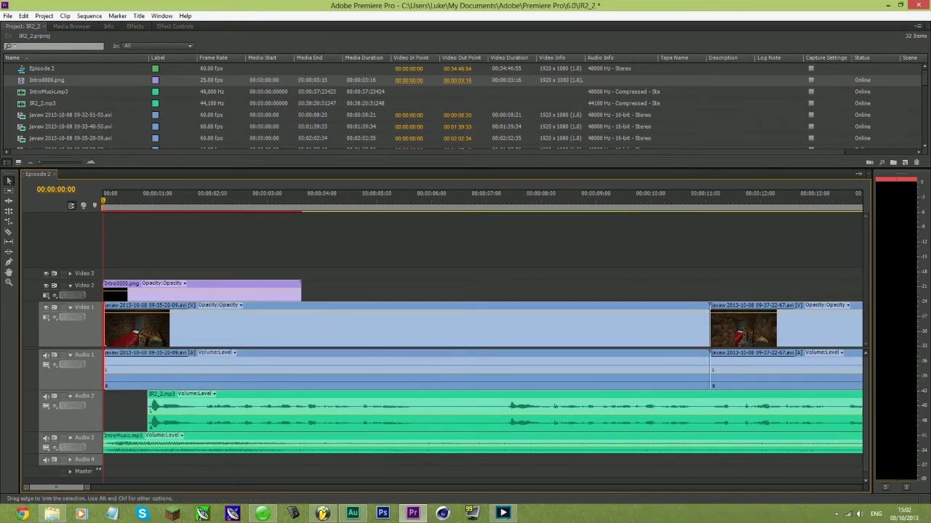
pyautogui.hotkey('ctrl', 'z')
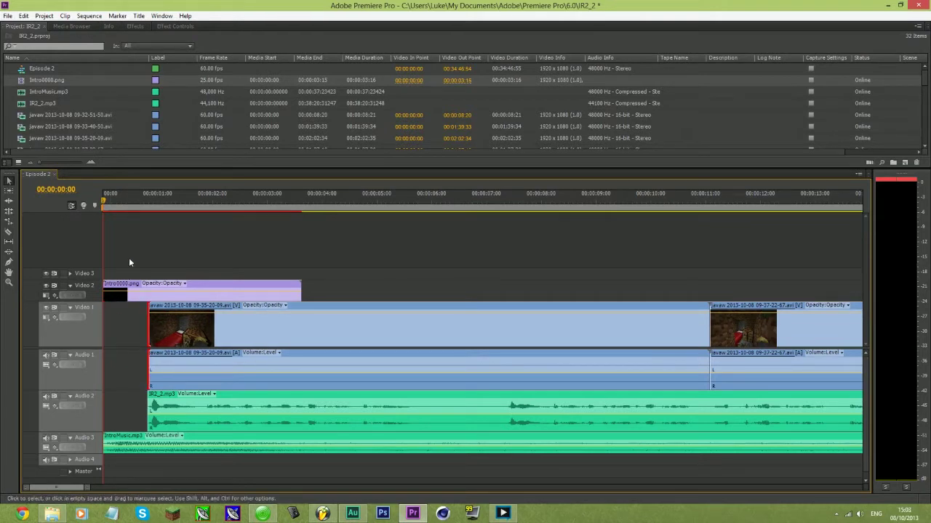
pyautogui.hotkey('ctrl', 'z')
# Shift the recordings and commentary about 1.3 seconds later, extending the first recording back to the timeline's start, and open the effects list
pyautogui.moveTo(222, 369); pyautogui.dragTo(77, 369)
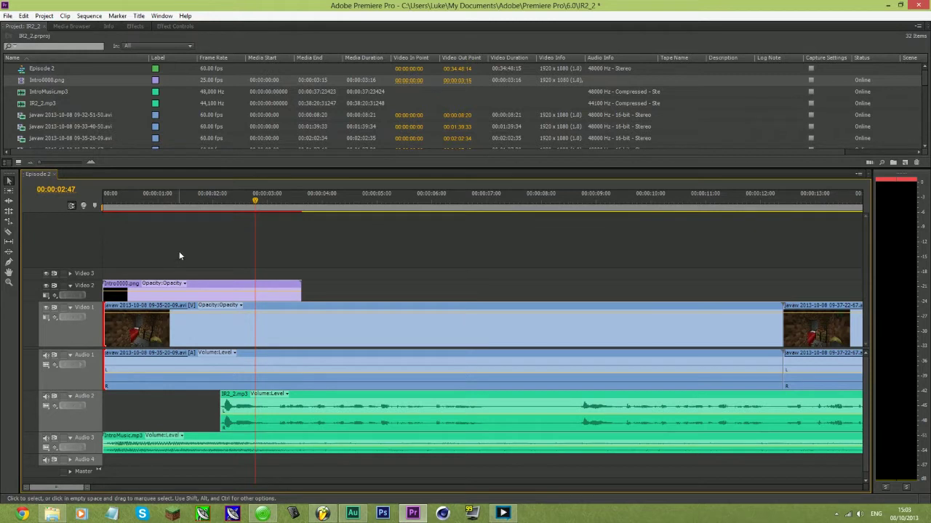
pyautogui.moveTo(166, 197); pyautogui.dragTo(101, 197)
pyautogui.click(134, 26)
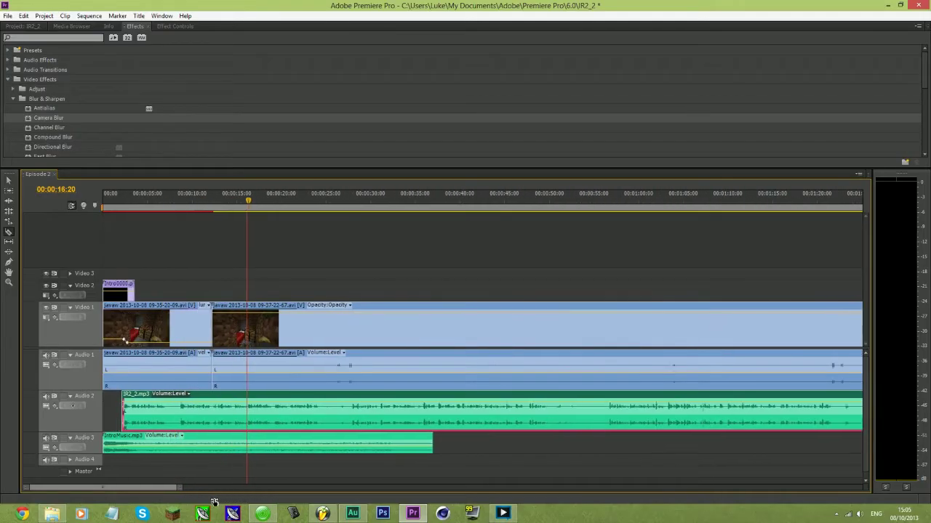
# Play back the Episode 2 sequence from about 00:00:08:39
pyautogui.press('=')
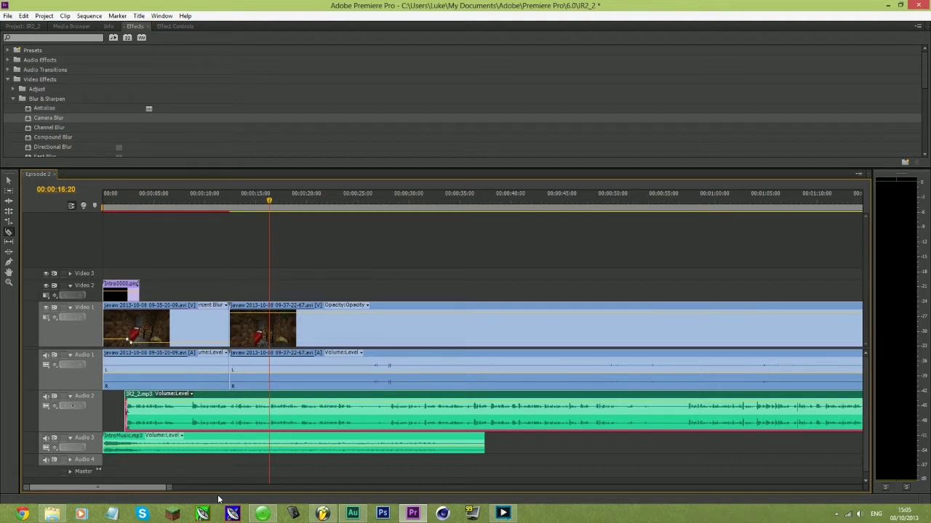
pyautogui.moveTo(188, 197); pyautogui.dragTo(192, 201)
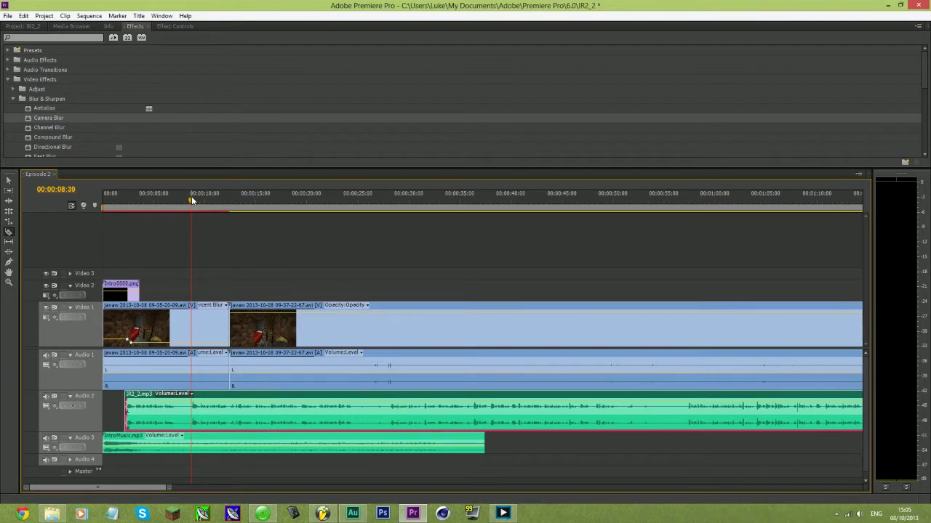
pyautogui.press('space')
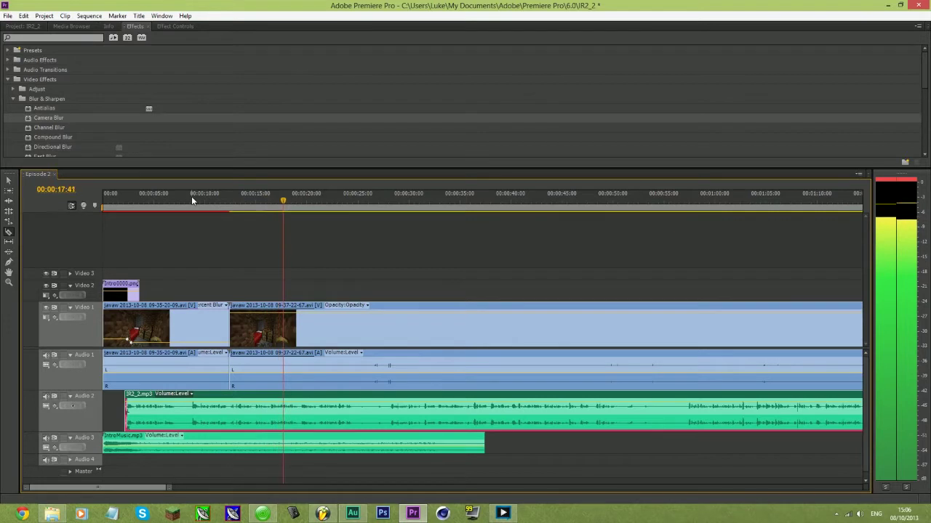
# Enlarge the Audio 3 track, lower IntroMusic.mp3's volume to about -4 dB and replay from around 8 seconds
pyautogui.click(9, 180)
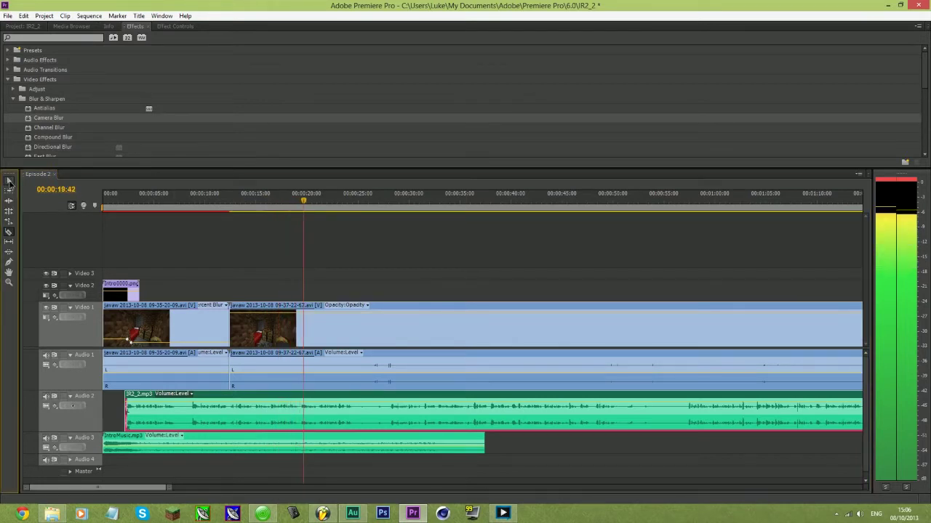
pyautogui.click(267, 467)
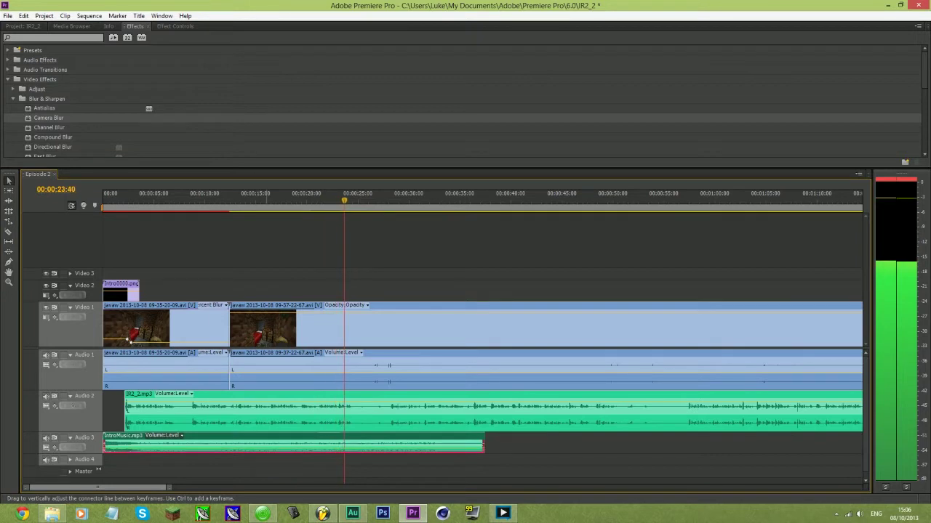
pyautogui.moveTo(92, 454); pyautogui.dragTo(141, 473)
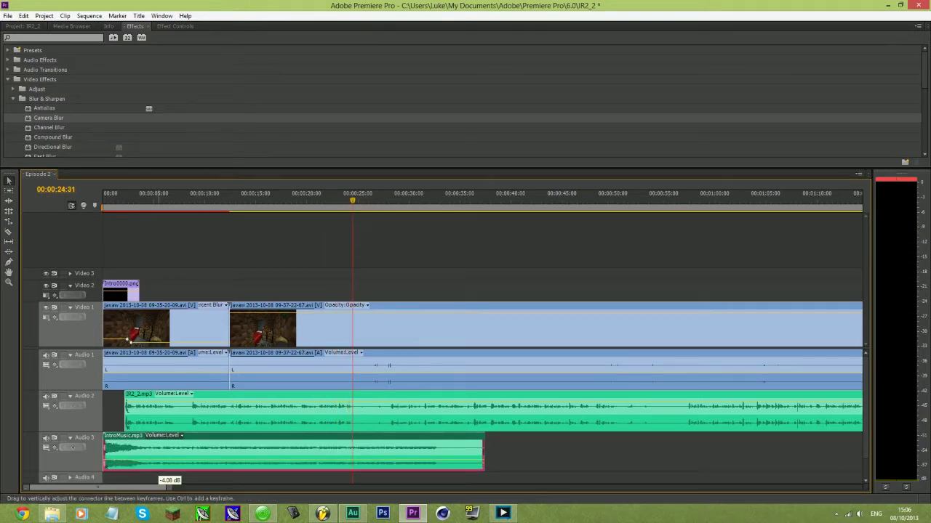
pyautogui.click(199, 255)
pyautogui.click(189, 206)
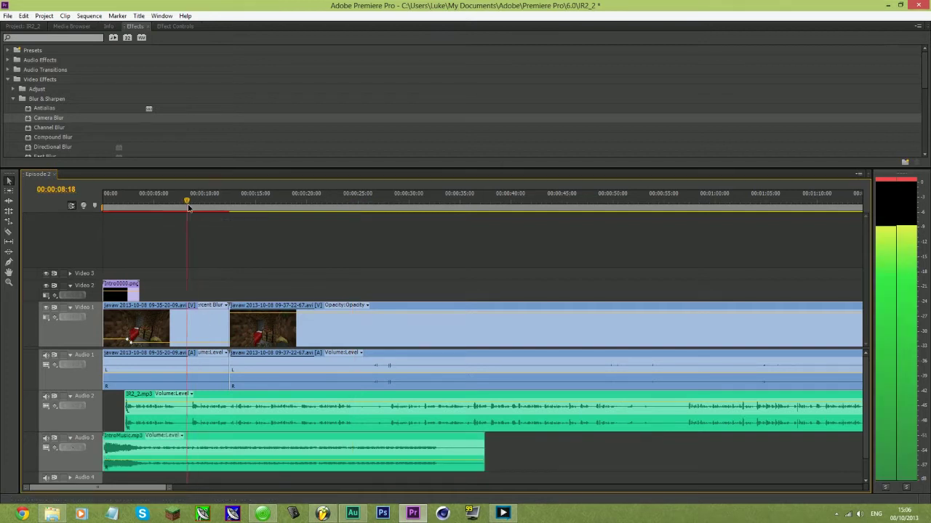
# Split both the IR2_2.mp3 commentary and the second recording at 00:00:16:20 with the Razor tool
pyautogui.moveTo(167, 488); pyautogui.dragTo(132, 493)
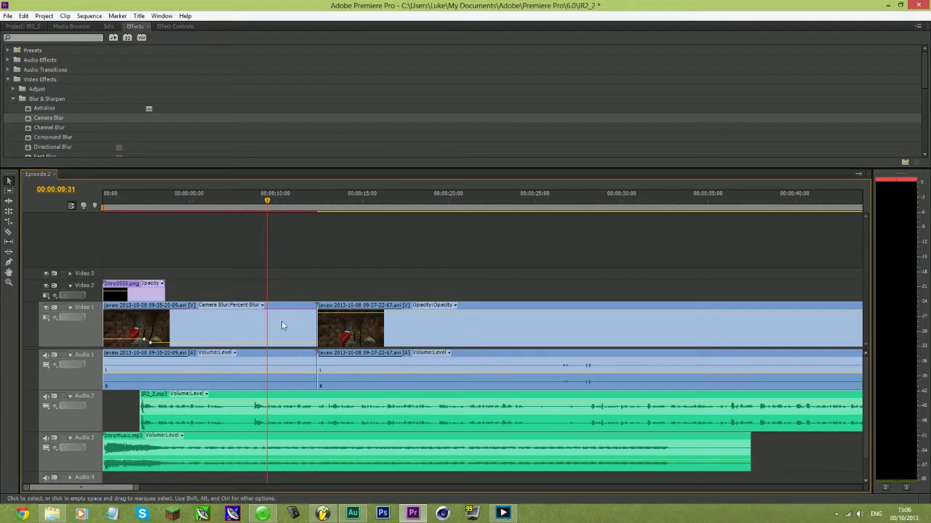
pyautogui.click(282, 202)
pyautogui.moveTo(282, 203); pyautogui.dragTo(310, 203)
pyautogui.click(9, 232)
pyautogui.press('=')
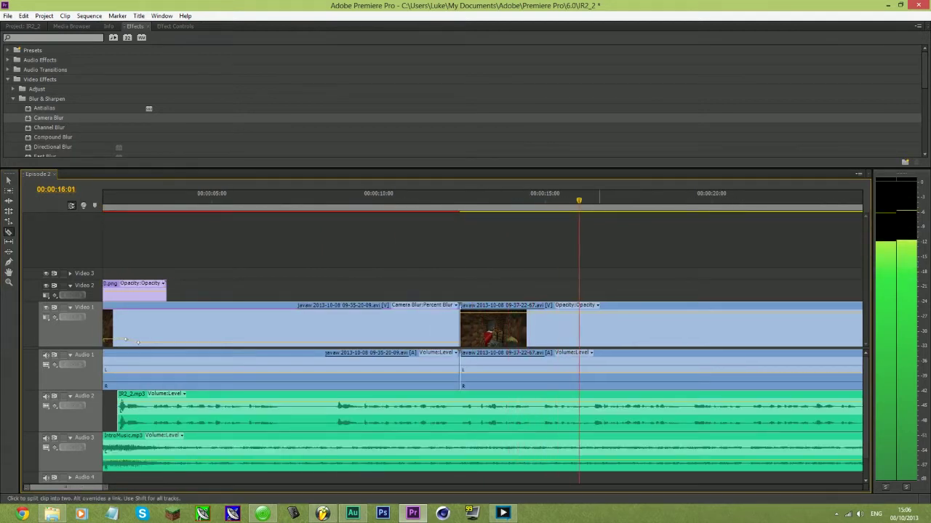
pyautogui.press('space')
pyautogui.click(590, 410)
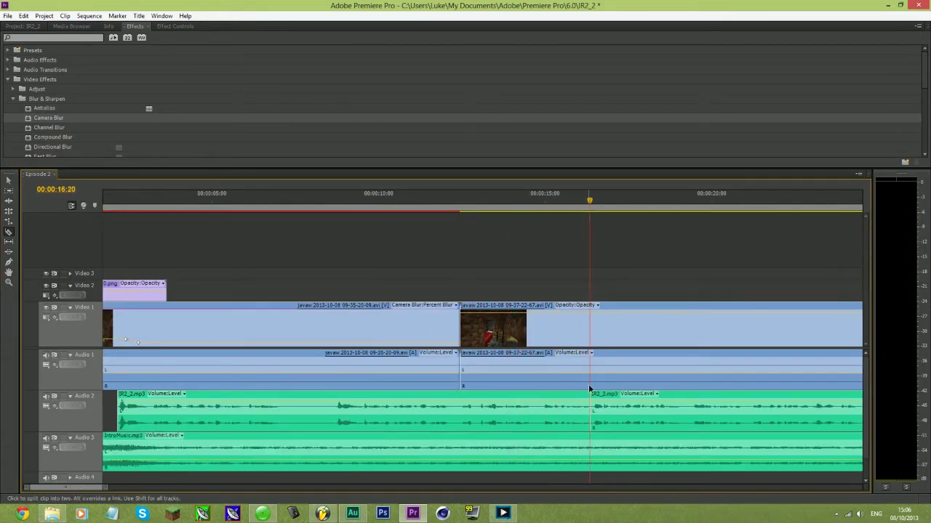
pyautogui.click(590, 327)
# Select the short section of the second recording just before the cut at 00:00:16:20
pyautogui.click(7, 182)
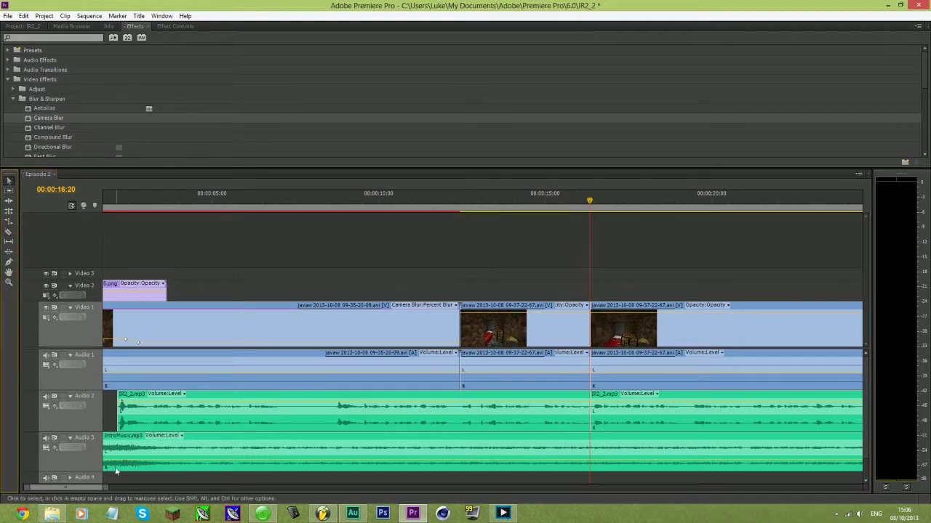
pyautogui.press('-')
pyautogui.press('-')
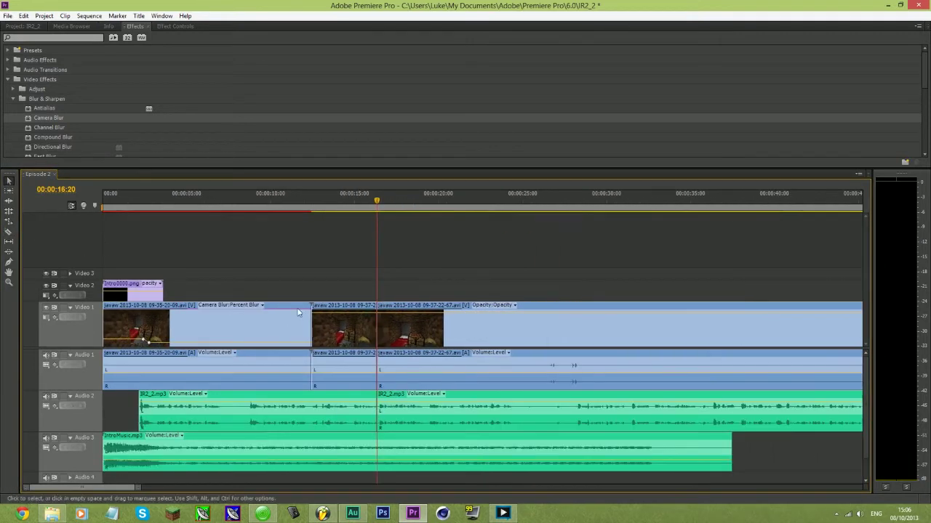
pyautogui.click(339, 309)
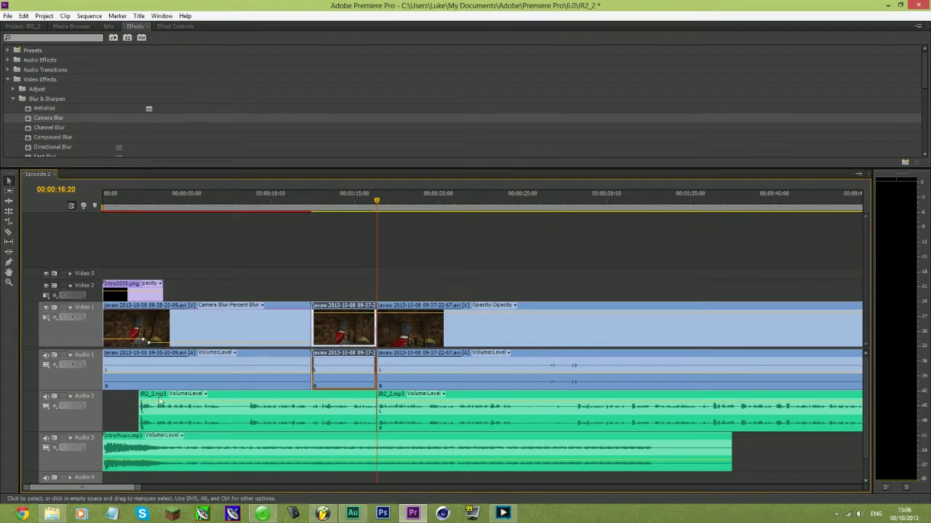
pyautogui.moveTo(141, 411); pyautogui.dragTo(162, 408)
pyautogui.click(138, 200)
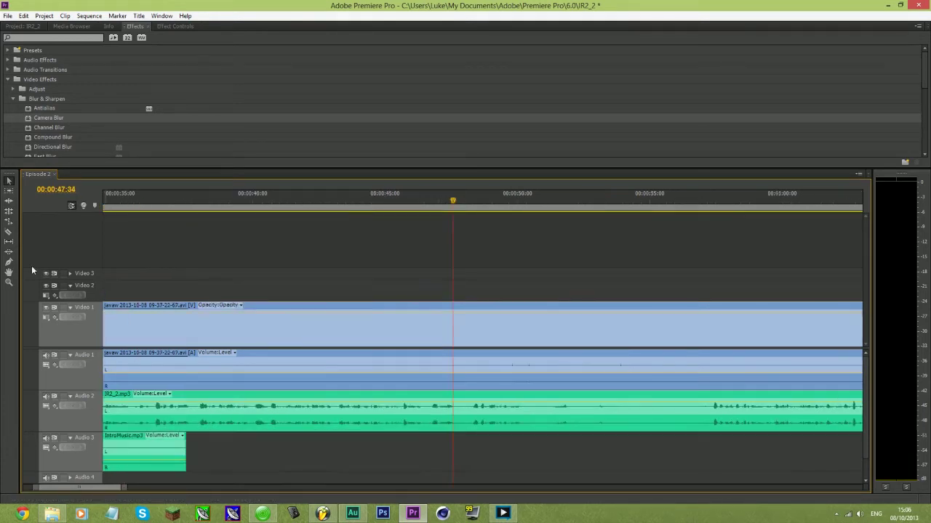
# Split the recording and its IR2_2.mp3 commentary together at 00:00:47:34
pyautogui.click(9, 231)
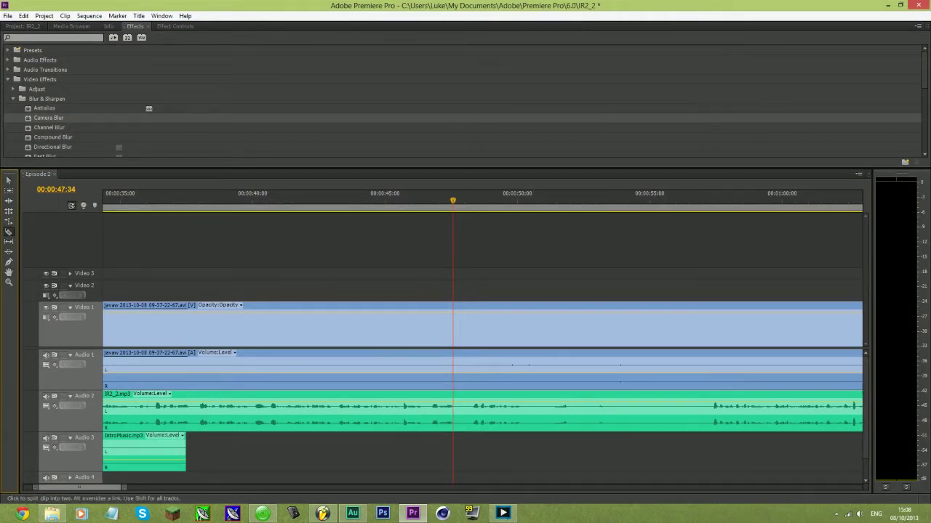
pyautogui.keyDown('shift'); pyautogui.click(453, 406); pyautogui.keyUp('shift')
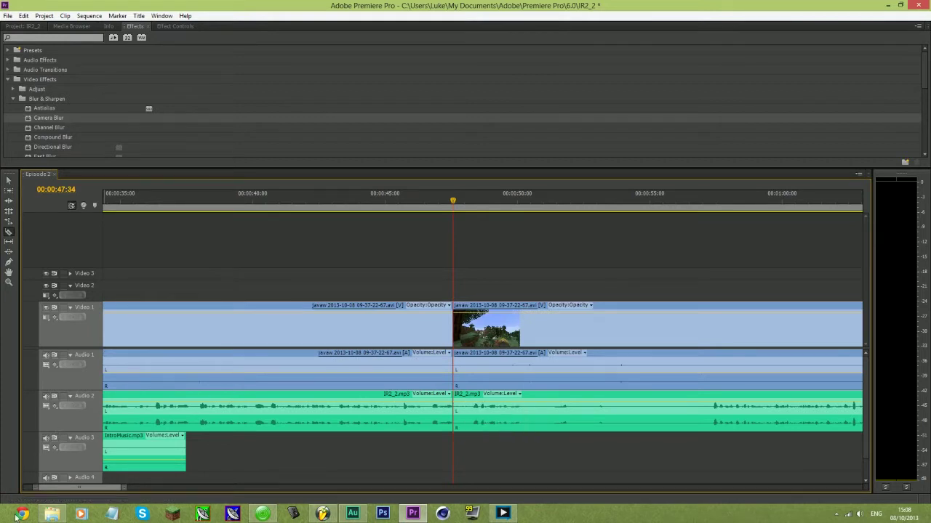
pyautogui.moveTo(34, 493); pyautogui.dragTo(3, 491)
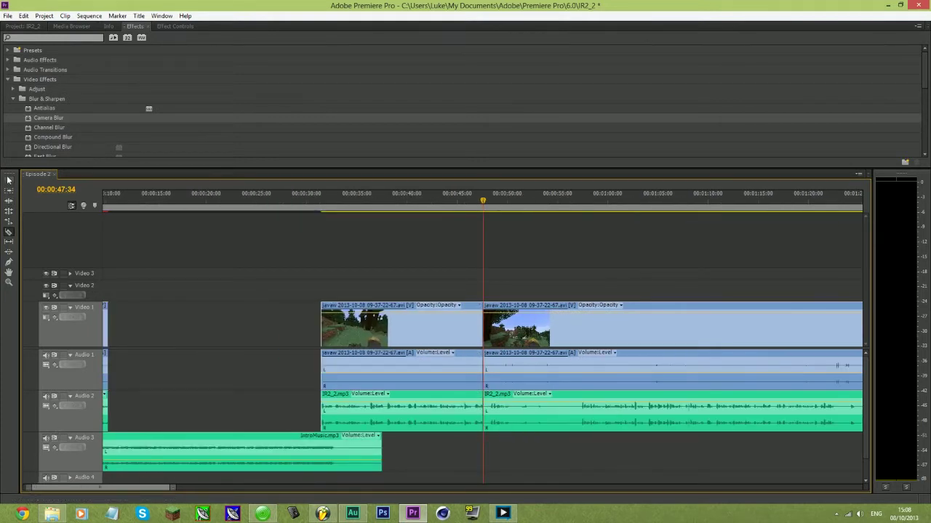
# Move the section before the 00:00:47:34 cut, with its commentary, earlier to close the gap and play back the result
pyautogui.click(9, 180)
pyautogui.moveTo(309, 285); pyautogui.dragTo(397, 419)
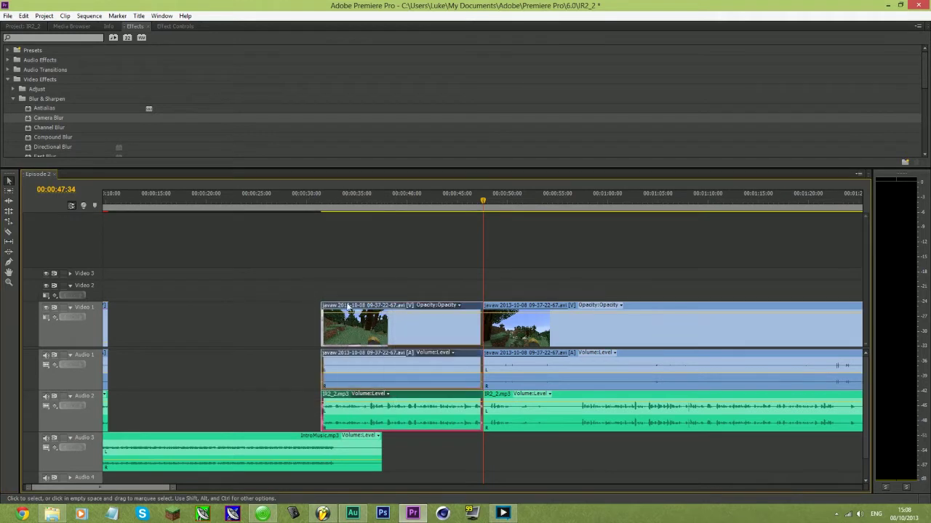
pyautogui.moveTo(349, 310); pyautogui.dragTo(135, 310)
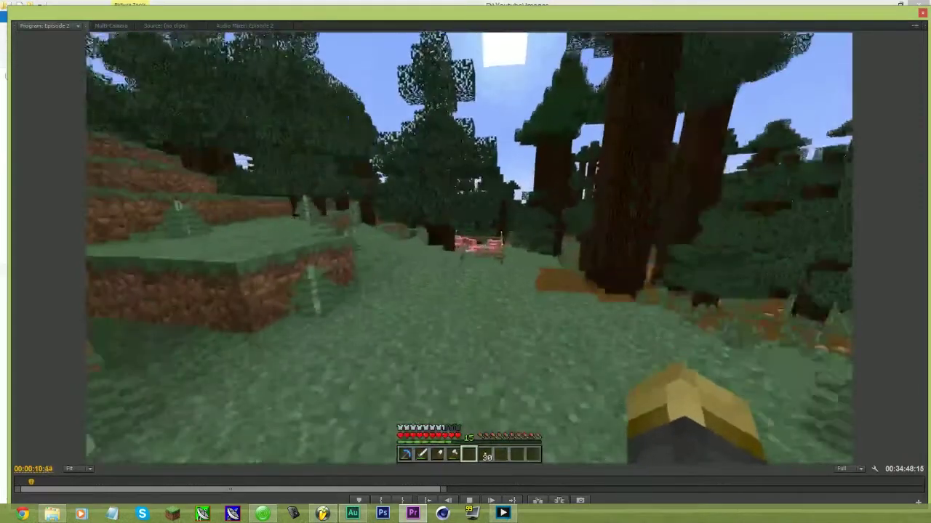
pyautogui.press('space')
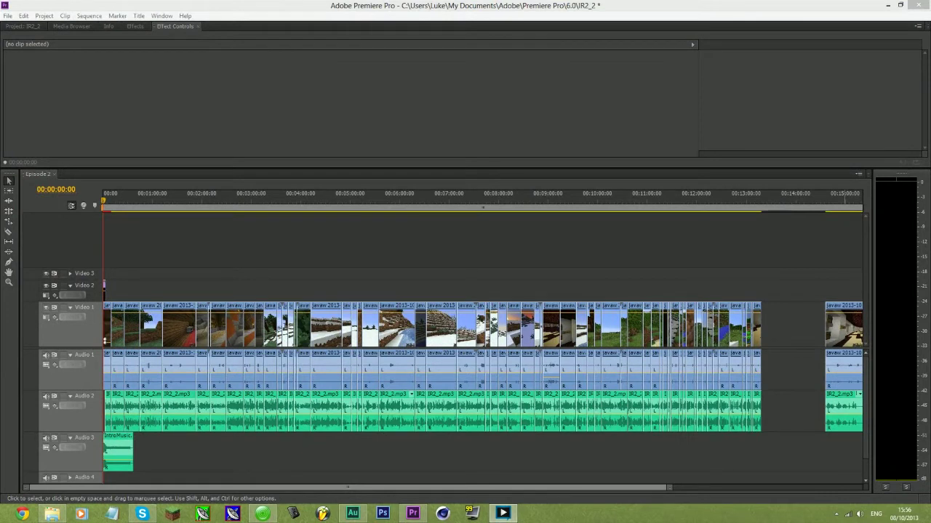
# Check the end of the edited section around 13 minutes and play back the episode's opening from the start
pyautogui.click(760, 202)
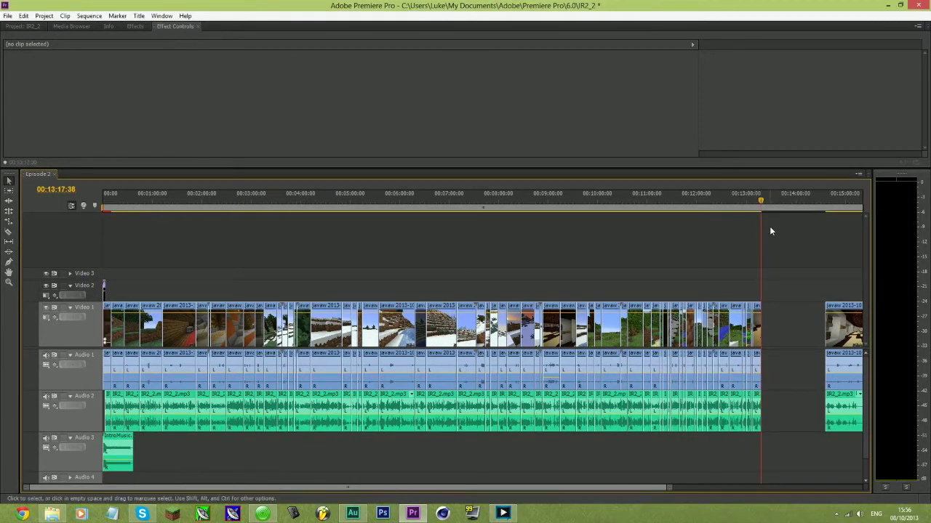
pyautogui.moveTo(833, 200); pyautogui.dragTo(810, 207)
pyautogui.click(742, 208)
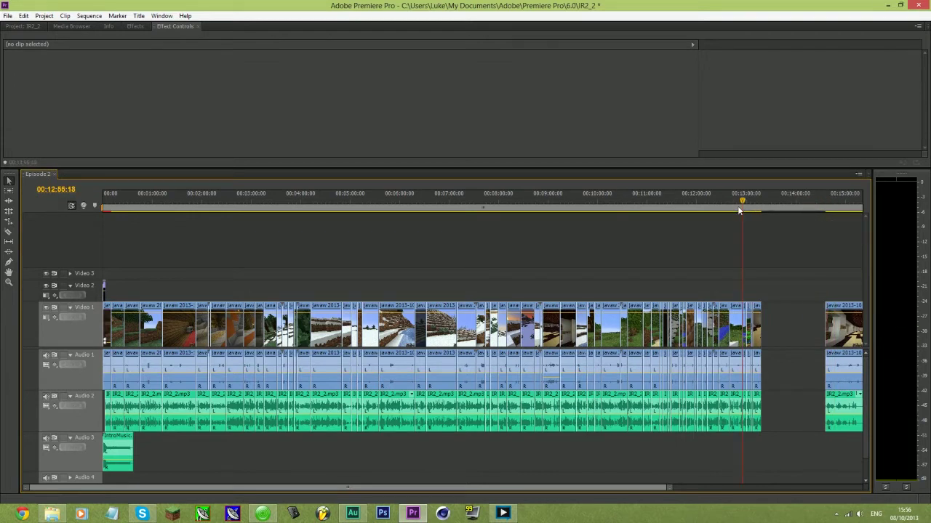
pyautogui.press('Home')
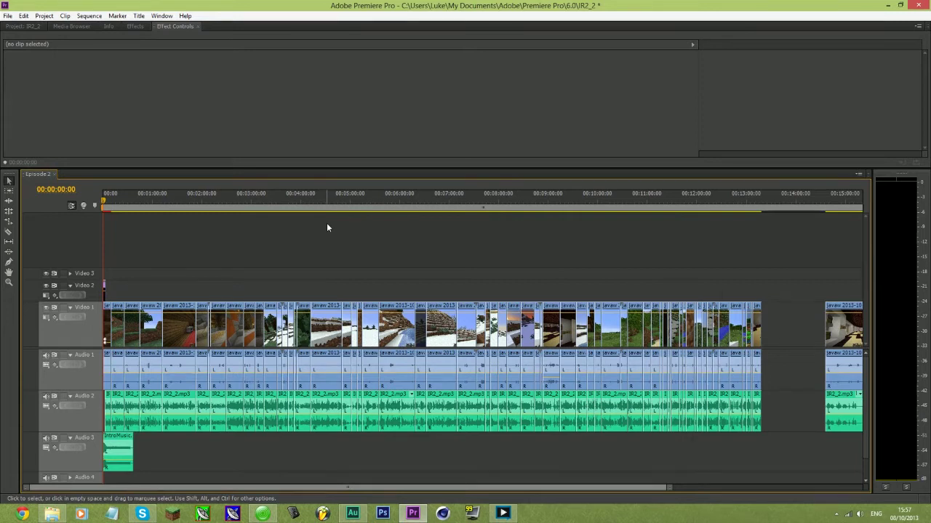
pyautogui.moveTo(666, 487)
pyautogui.mouseDown()
pyautogui.moveTo(443, 499)
pyautogui.moveTo(552, 491)
pyautogui.mouseUp()
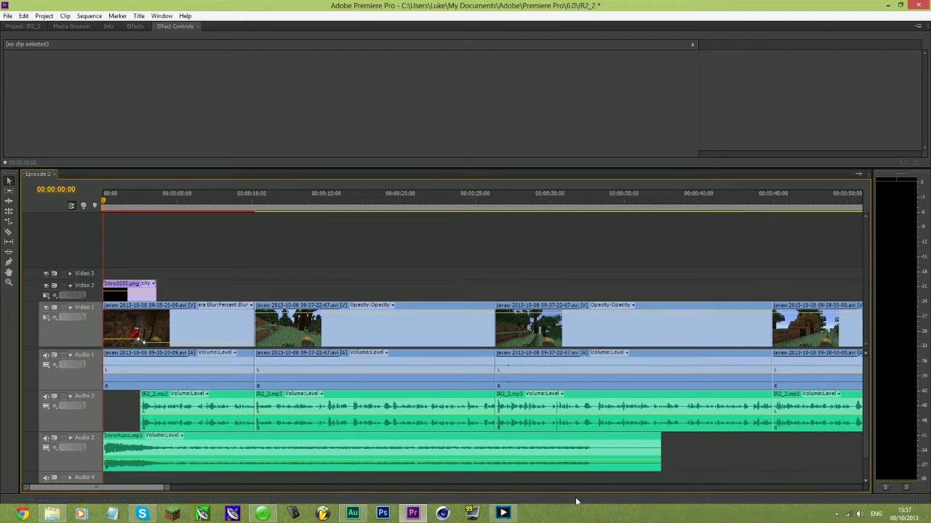
pyautogui.press('space')
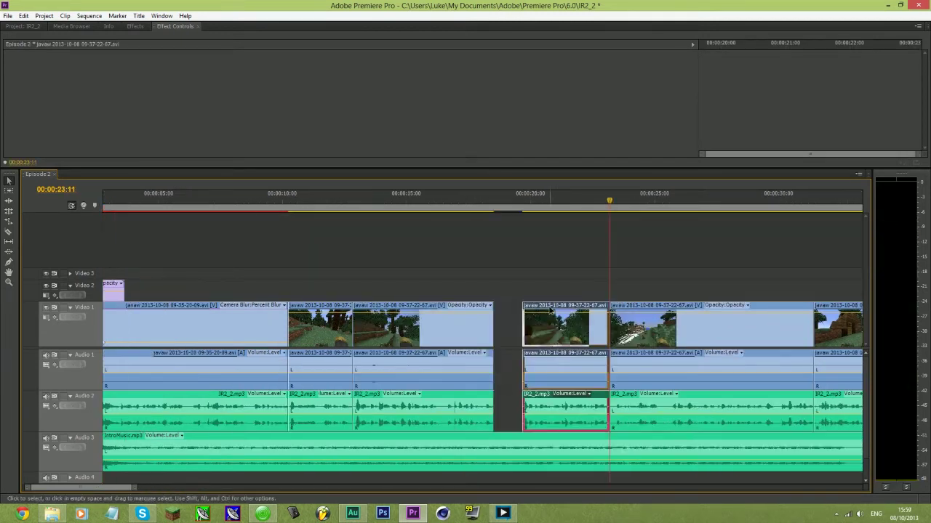
# Move the selected recording section near 20 seconds, with its commentary, earlier to close the gap before it
pyautogui.moveTo(581, 346); pyautogui.dragTo(558, 346)
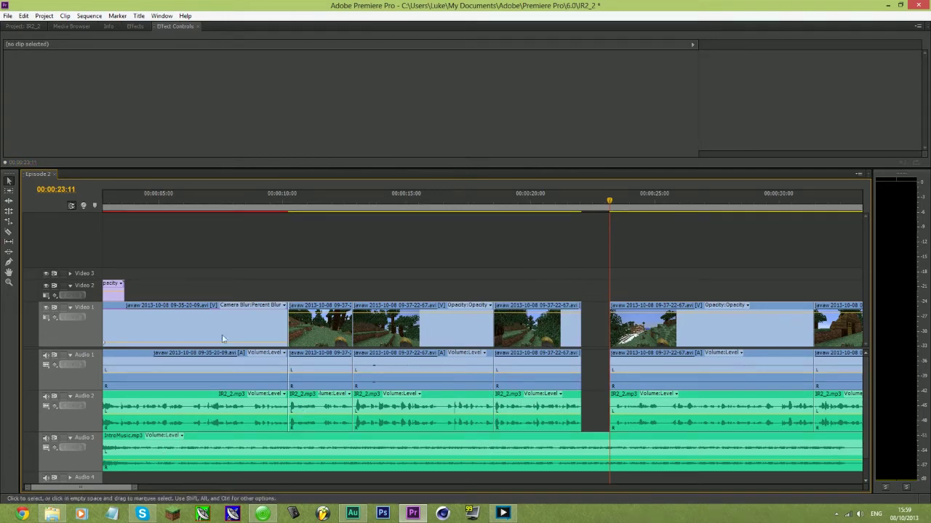
pyautogui.moveTo(134, 488); pyautogui.dragTo(207, 493)
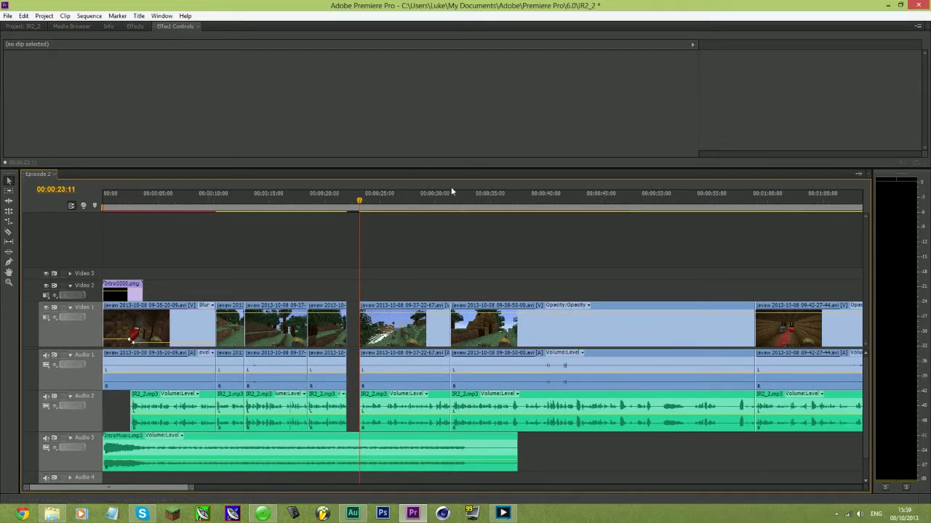
# Play back the sequence around the gap just before 00:00:23
pyautogui.moveTo(460, 206); pyautogui.dragTo(354, 206)
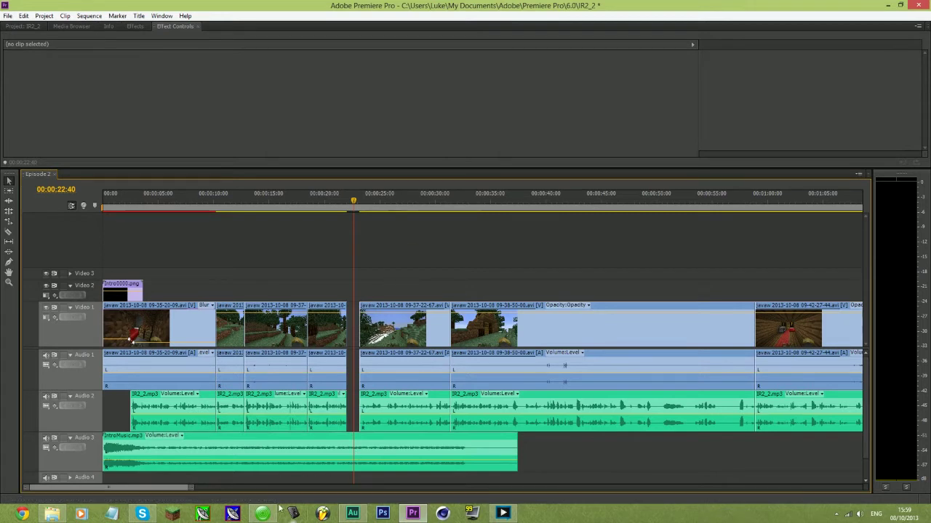
pyautogui.moveTo(195, 489); pyautogui.dragTo(178, 489)
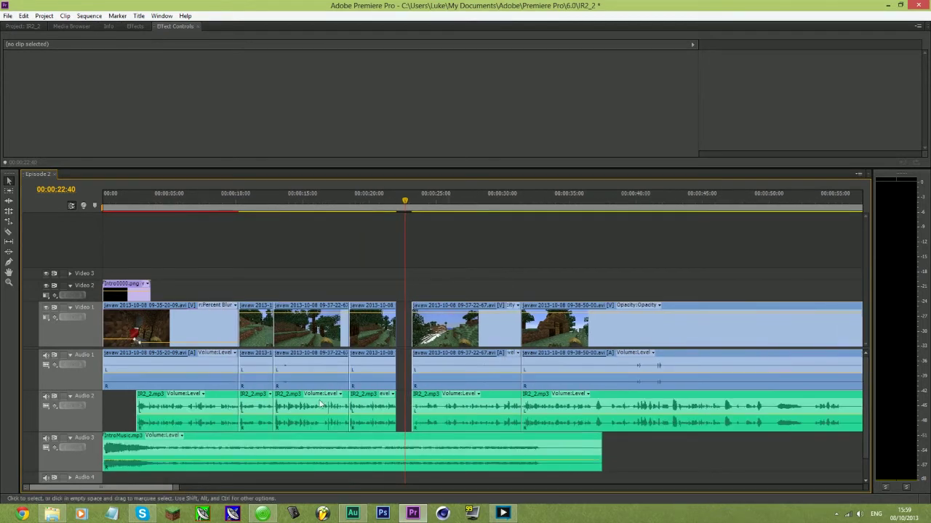
pyautogui.press('space')
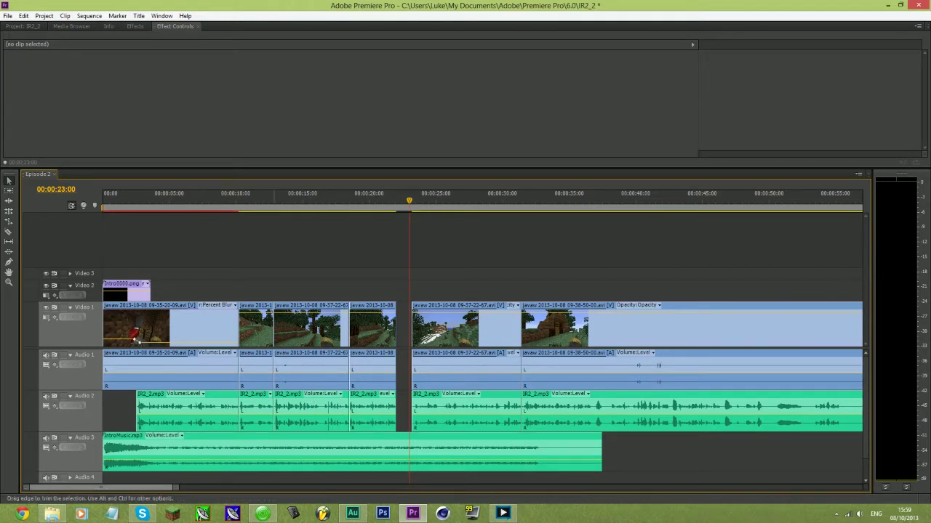
pyautogui.click(353, 513)
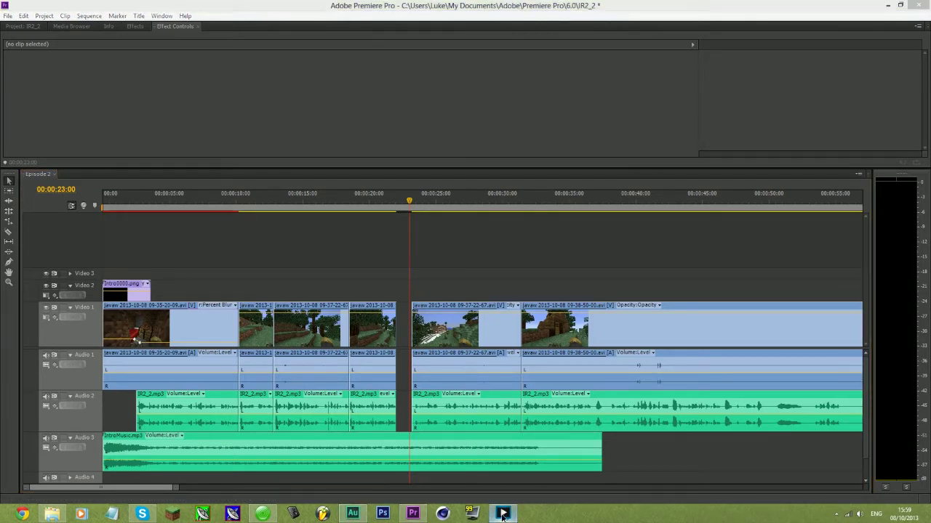
pyautogui.click(436, 224)
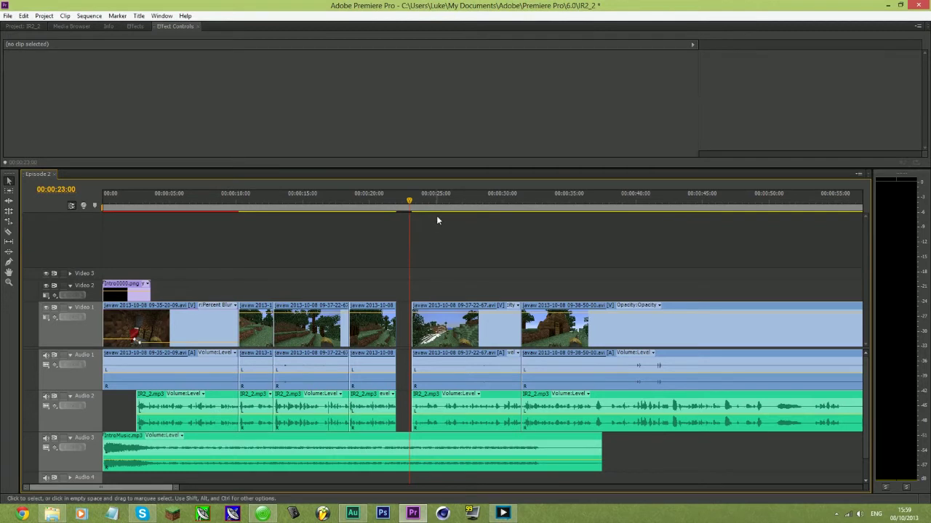
pyautogui.press('space')
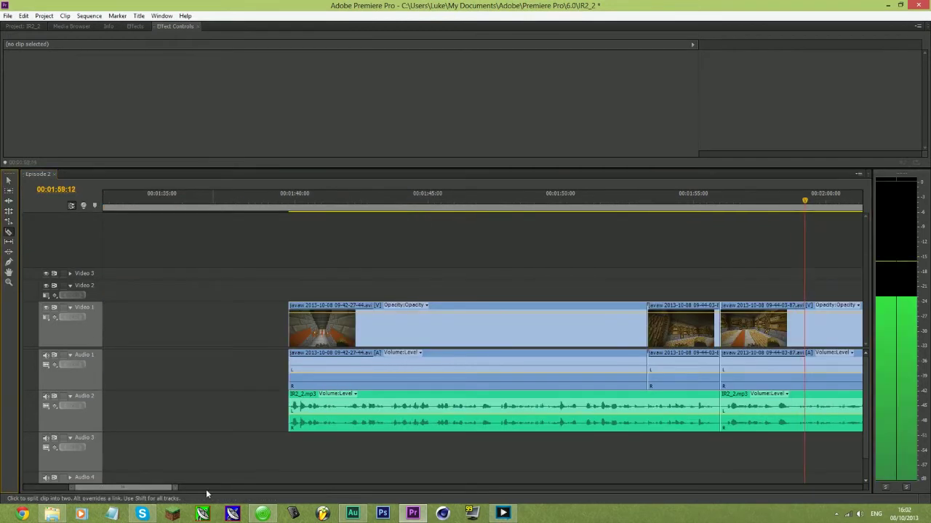
# Delete the 09-44-03-87 recording section between about 00:01:56 and 00:02:15 together with its IR2_2.mp3 commentary
pyautogui.moveTo(173, 490); pyautogui.dragTo(225, 489)
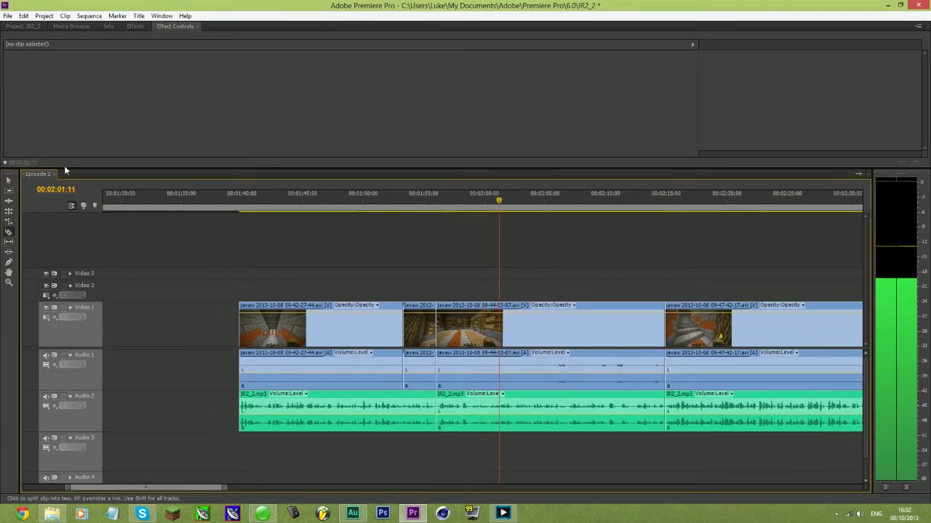
pyautogui.moveTo(223, 489); pyautogui.dragTo(211, 489)
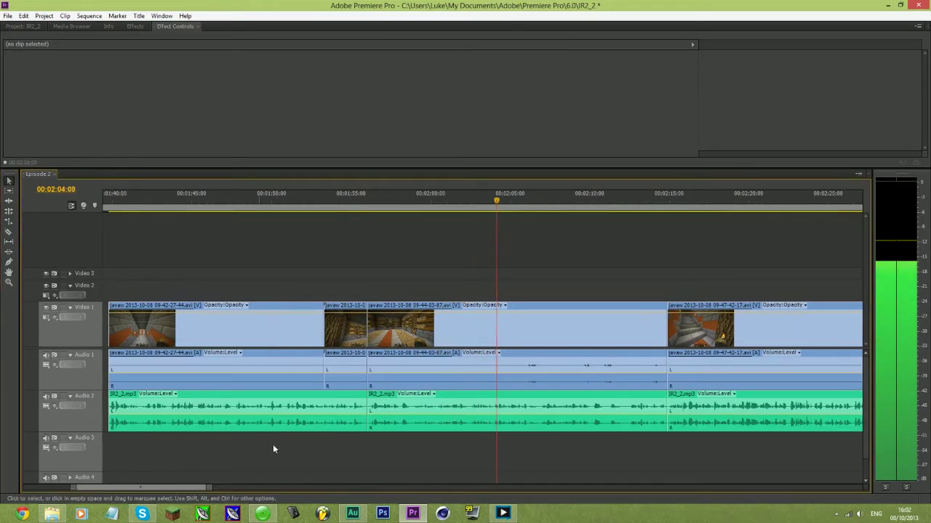
pyautogui.click(462, 408)
pyautogui.click(606, 201)
pyautogui.press('Delete')
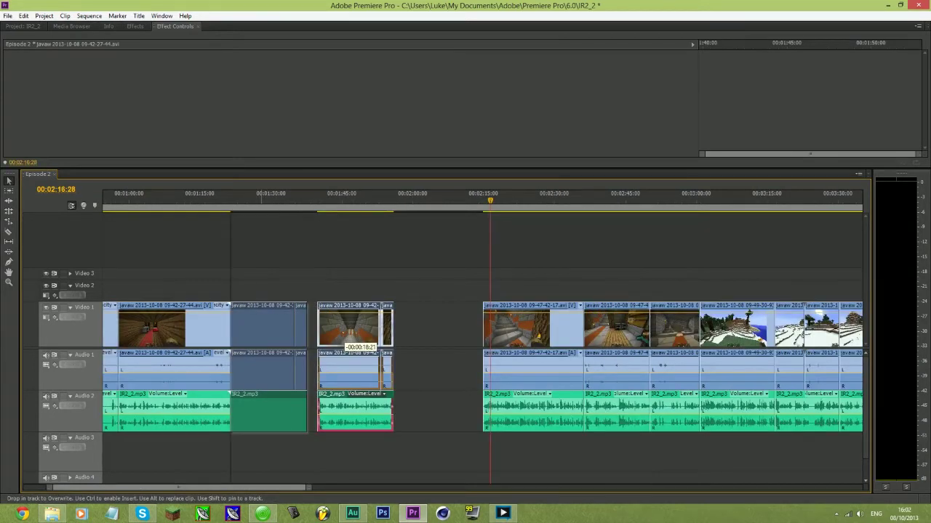
# Move the section starting near 00:01:40, with its commentary, earlier to close the gap before it and save the project
pyautogui.moveTo(334, 327); pyautogui.dragTo(249, 327)
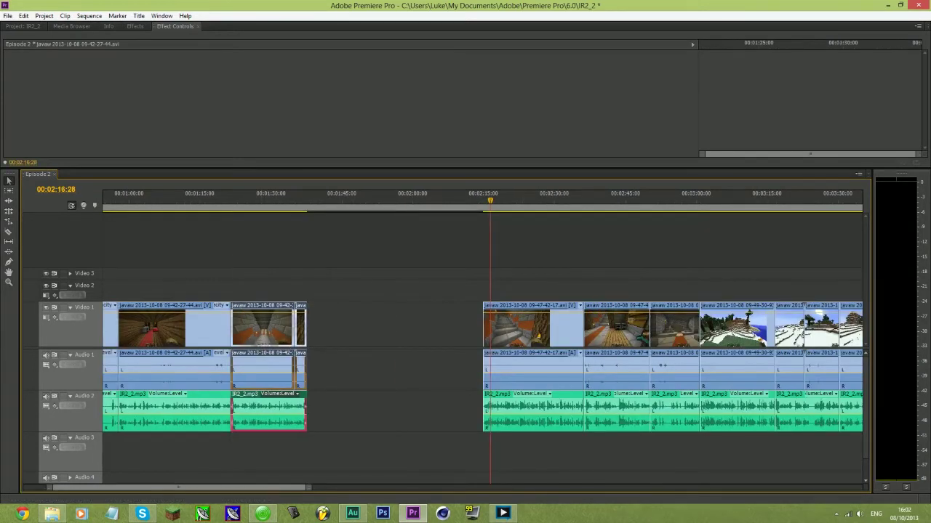
pyautogui.click(705, 5)
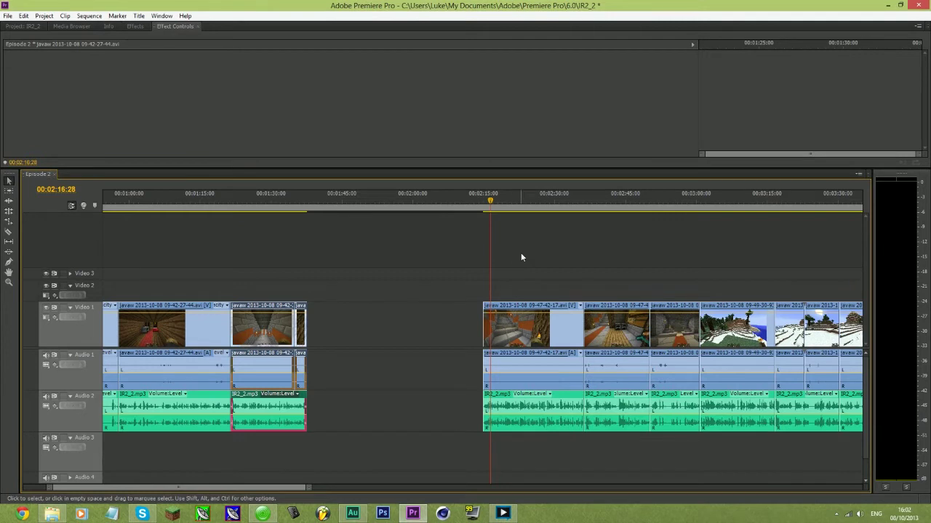
pyautogui.hotkey('ctrl', 's')
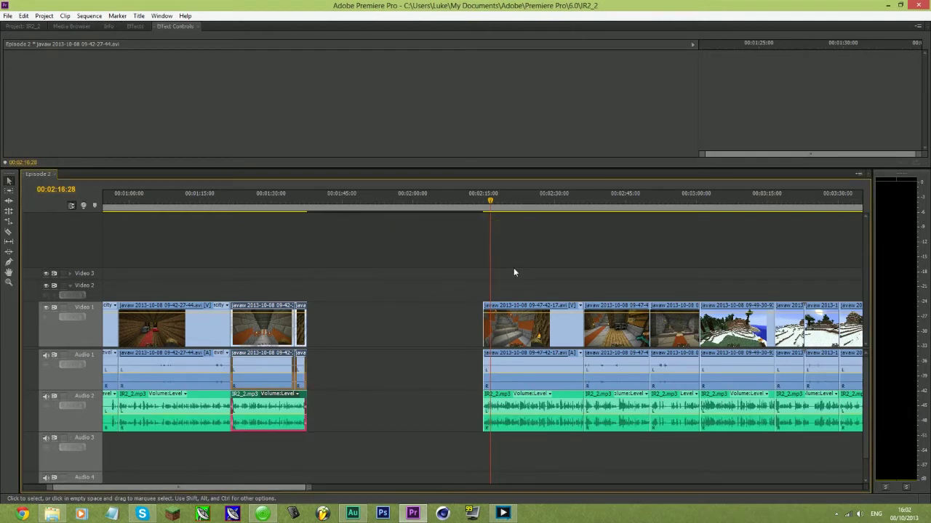
# Play back the start of the section near 00:02:15 and move all clips from there onward earlier to close the gap
pyautogui.press('space')
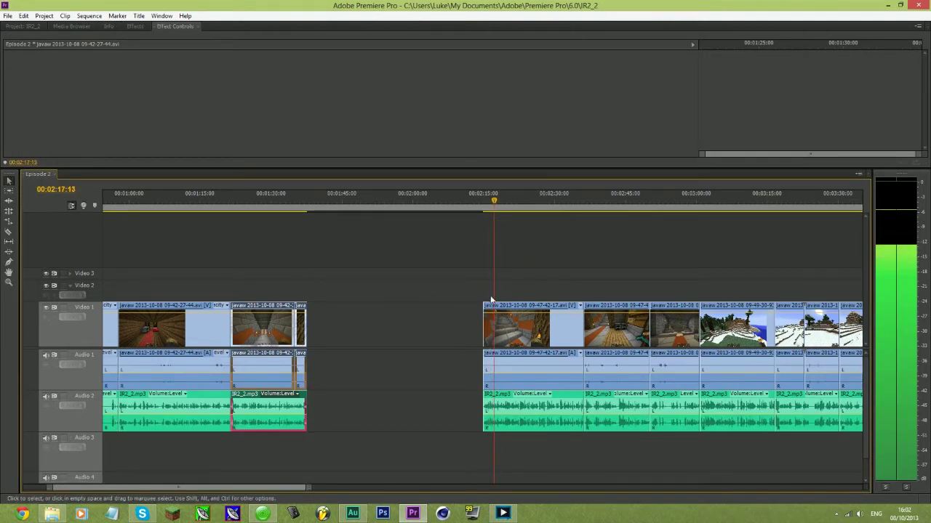
pyautogui.press('space')
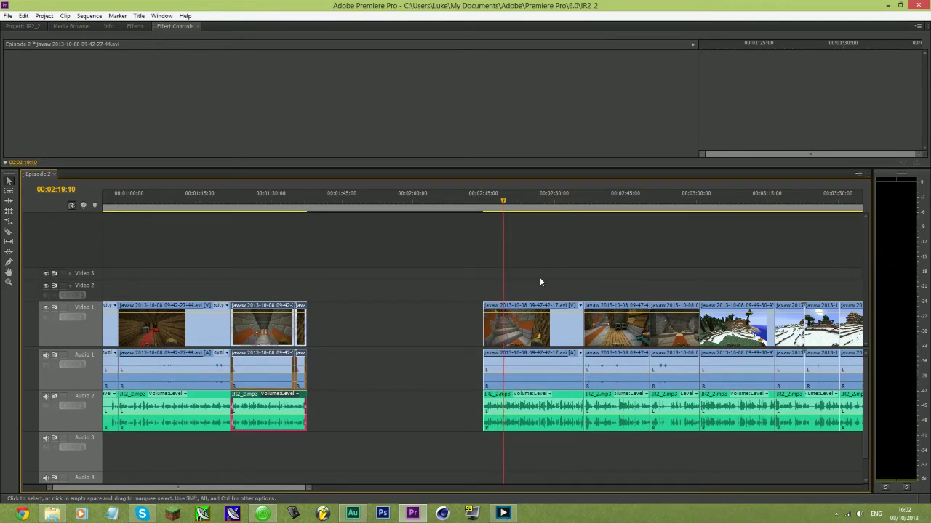
pyautogui.click(509, 367)
pyautogui.moveTo(309, 488); pyautogui.dragTo(749, 492)
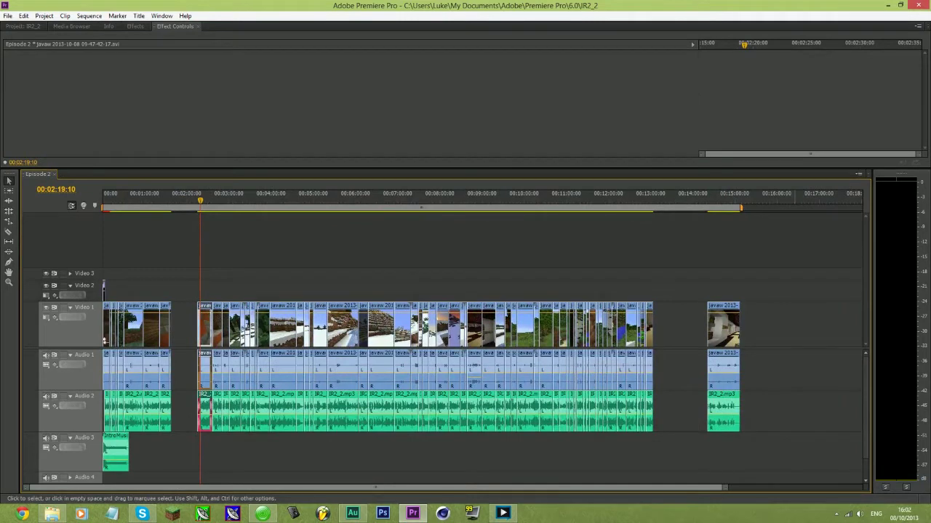
pyautogui.moveTo(793, 456); pyautogui.dragTo(193, 290)
pyautogui.moveTo(226, 328); pyautogui.dragTo(481, 340)
pyautogui.press('\\')
pyautogui.click(214, 285)
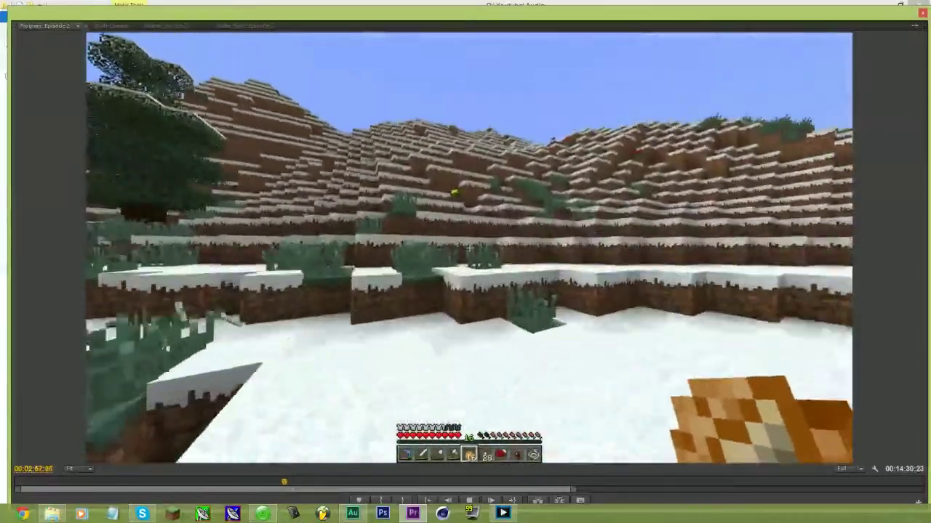
# Stop the full-screen preview and move the four snowy clips ending at about 00:03:00, with their commentary, earlier to close the gap
pyautogui.press('space')
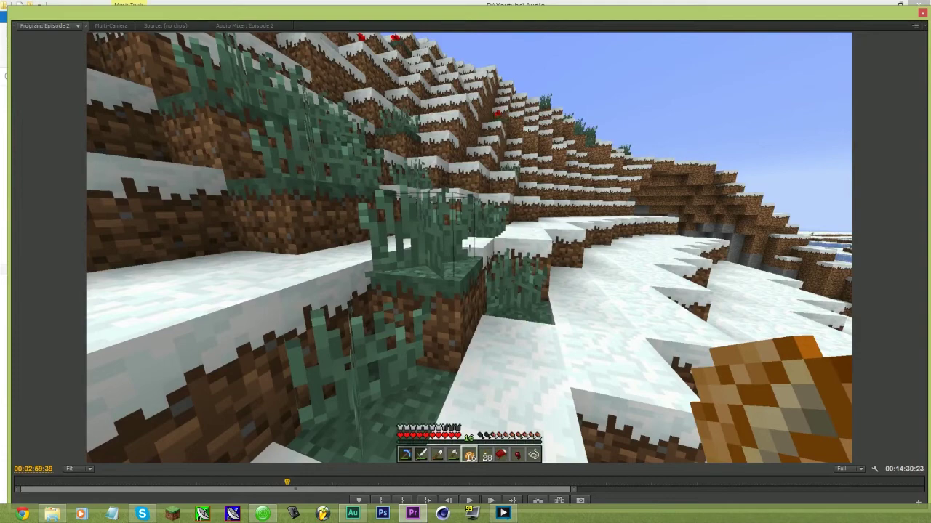
pyautogui.press('`')
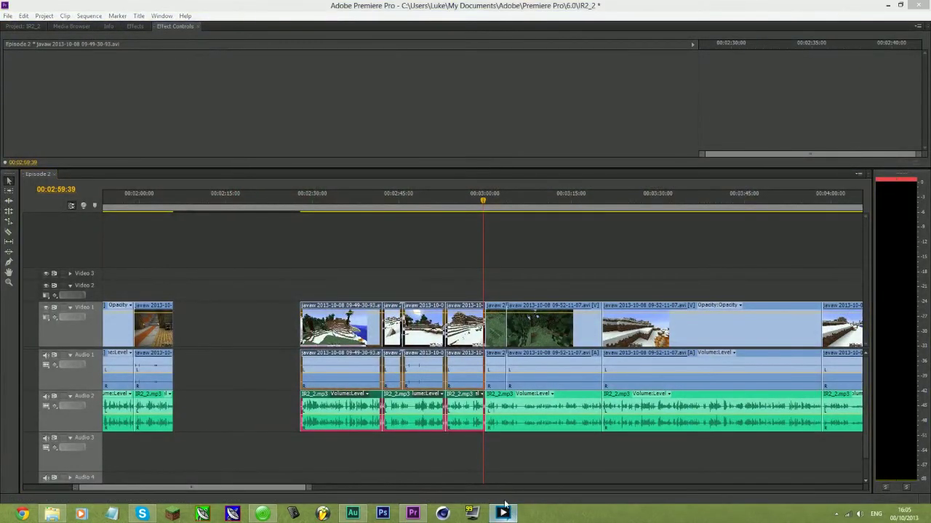
pyautogui.click(474, 485)
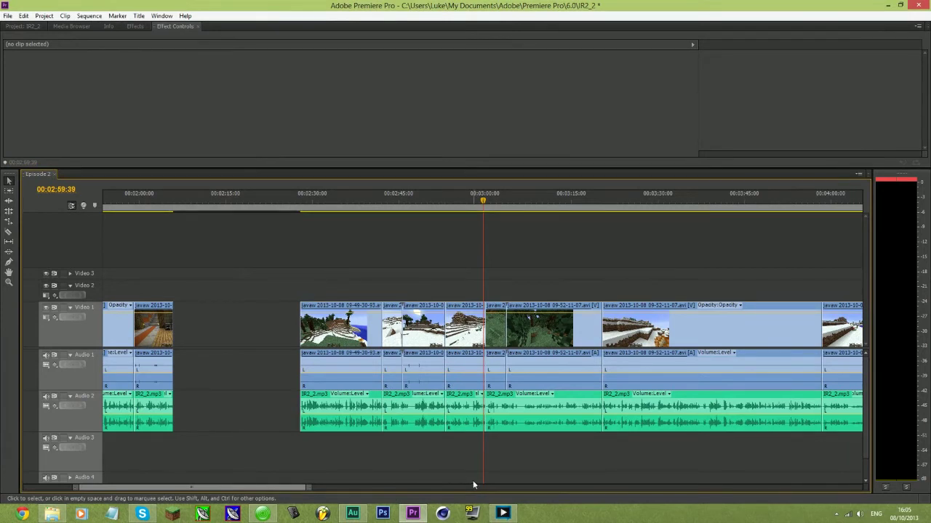
pyautogui.moveTo(294, 292); pyautogui.dragTo(477, 448)
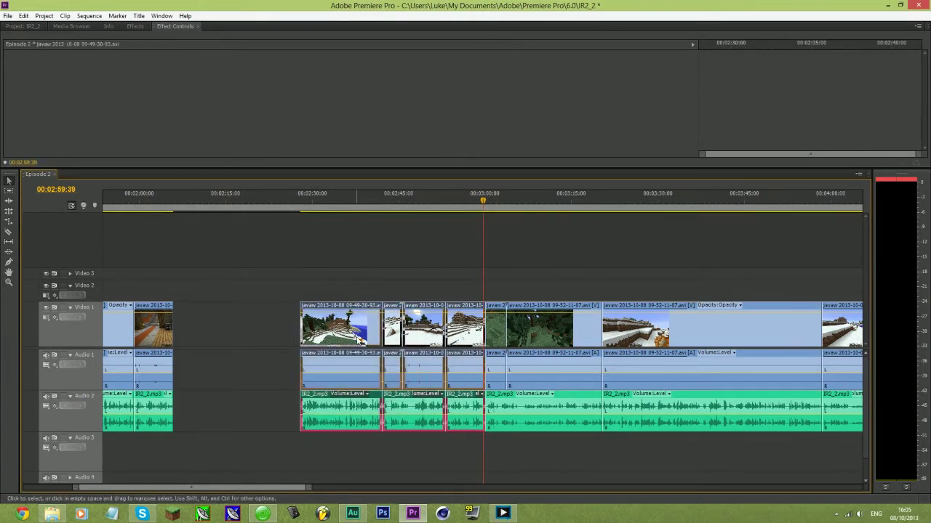
pyautogui.moveTo(347, 311); pyautogui.dragTo(217, 301)
pyautogui.click(214, 291)
# Play back the join at 00:02:06 and scrub through the moved snowy clips
pyautogui.click(174, 201)
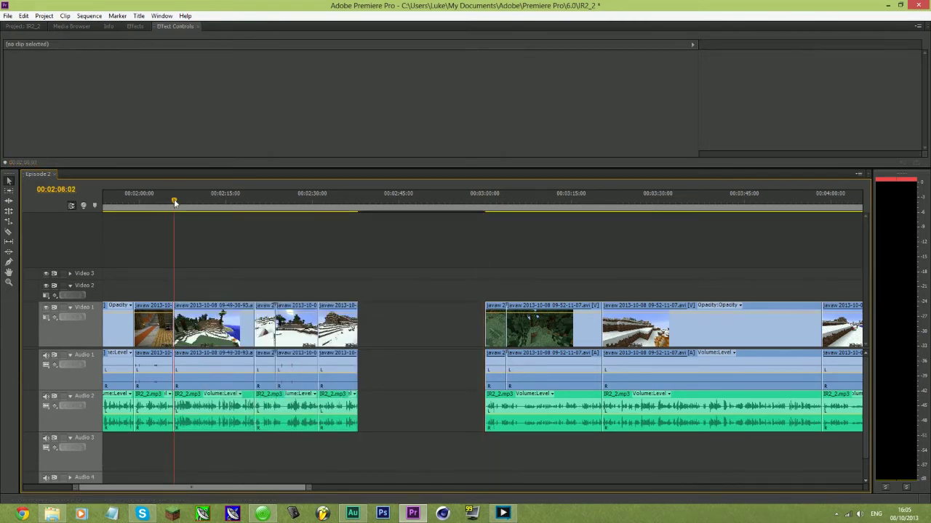
pyautogui.press('space')
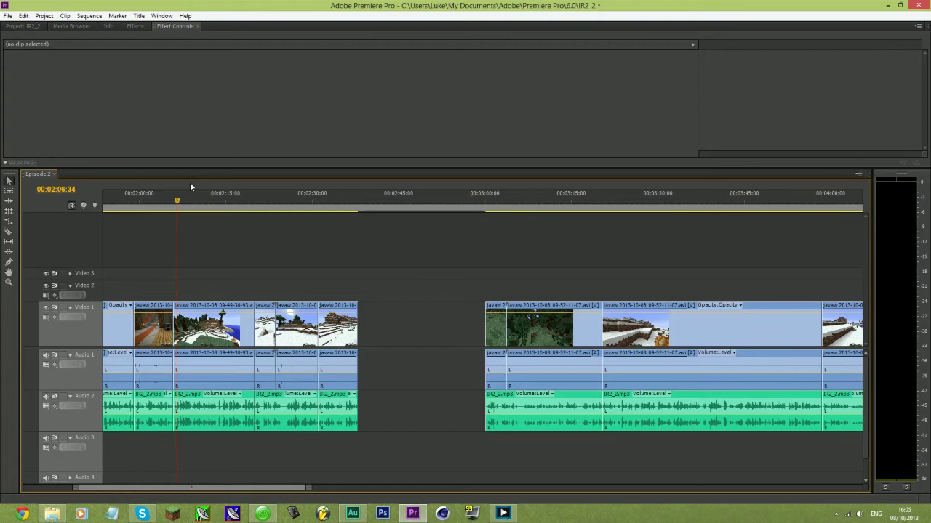
pyautogui.moveTo(202, 201); pyautogui.dragTo(351, 213)
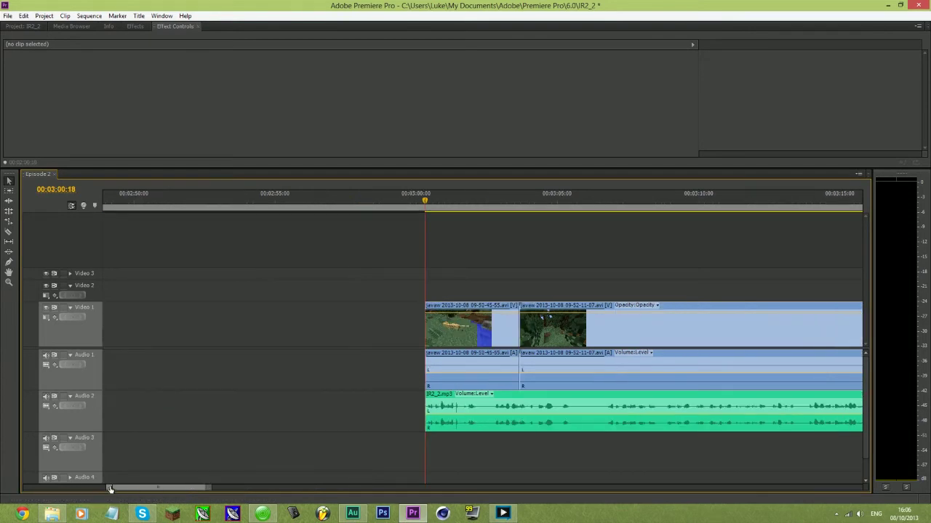
# Split the 09-50-45-55 recording and its IR2_2.mp3 commentary at 00:03:02:06
pyautogui.moveTo(109, 489)
pyautogui.mouseDown()
pyautogui.moveTo(30, 502)
pyautogui.moveTo(118, 503)
pyautogui.mouseUp()
pyautogui.click(8, 232)
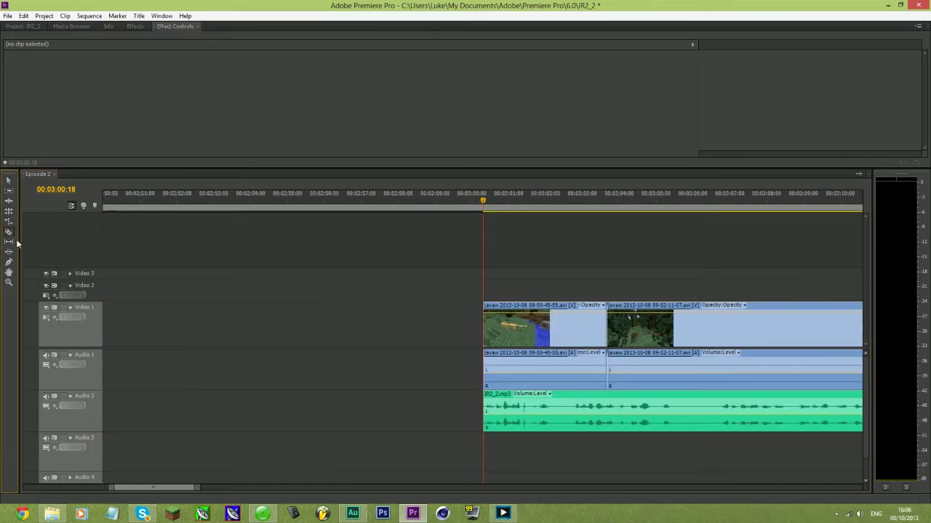
pyautogui.click(549, 202)
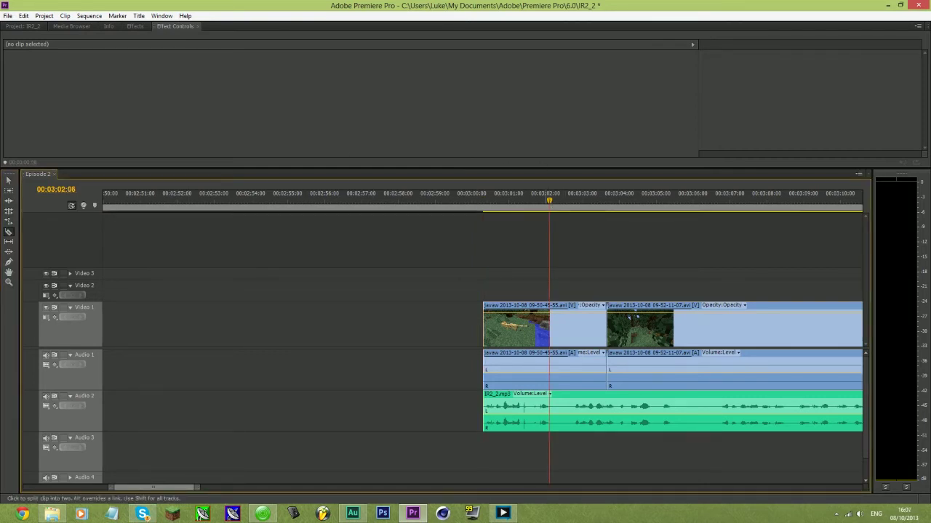
pyautogui.click(550, 407)
pyautogui.click(550, 325)
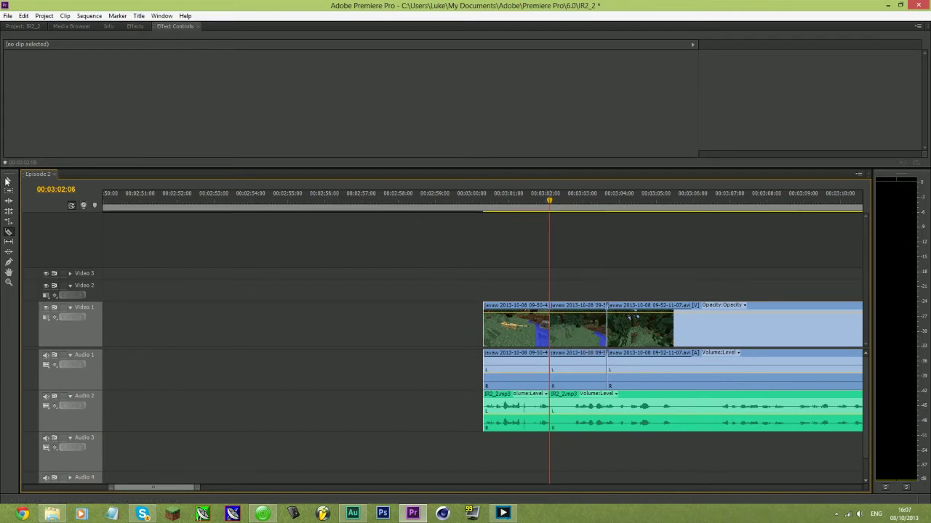
# Trim the start of the commentary and recording after the 00:03:02:06 cut to remove the silent pause
pyautogui.click(7, 182)
pyautogui.moveTo(552, 414); pyautogui.dragTo(575, 418)
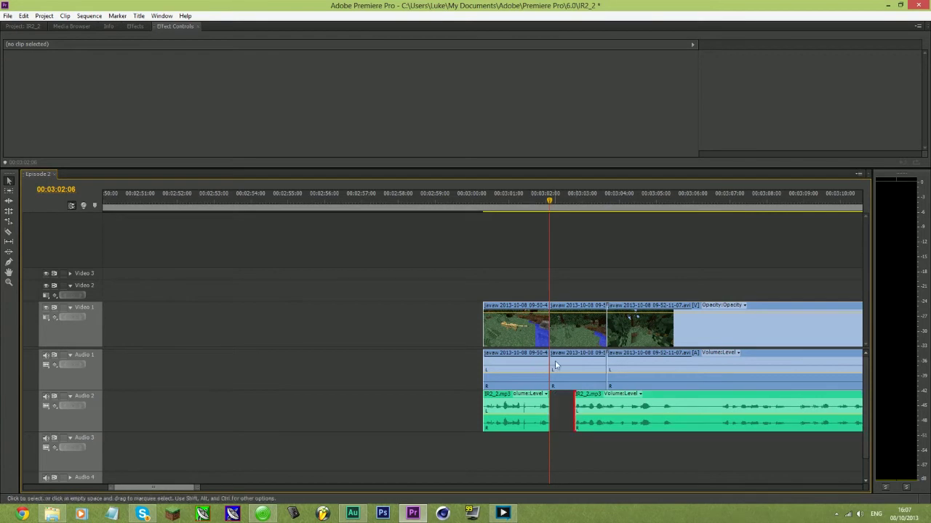
pyautogui.moveTo(551, 371); pyautogui.dragTo(575, 378)
pyautogui.moveTo(551, 208); pyautogui.dragTo(532, 200)
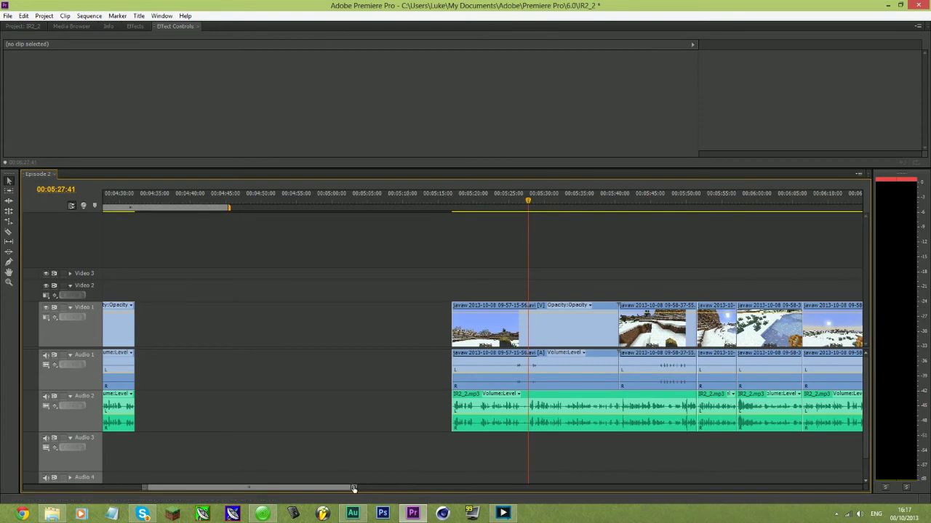
# Trim a sliver off the start of the 09-57-15-56 recording and its commentary near 00:05:17 and check the clip
pyautogui.moveTo(353, 486); pyautogui.dragTo(401, 503)
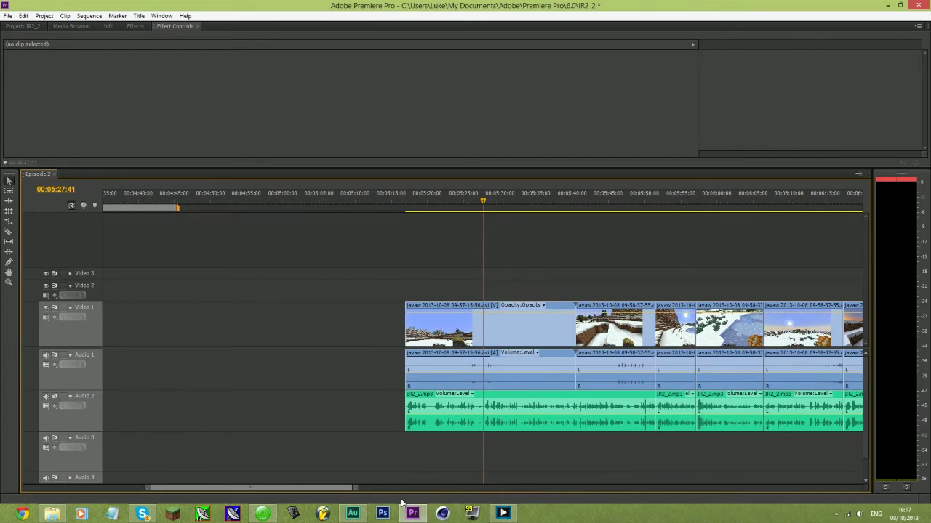
pyautogui.moveTo(355, 489); pyautogui.dragTo(304, 495)
pyautogui.press('-')
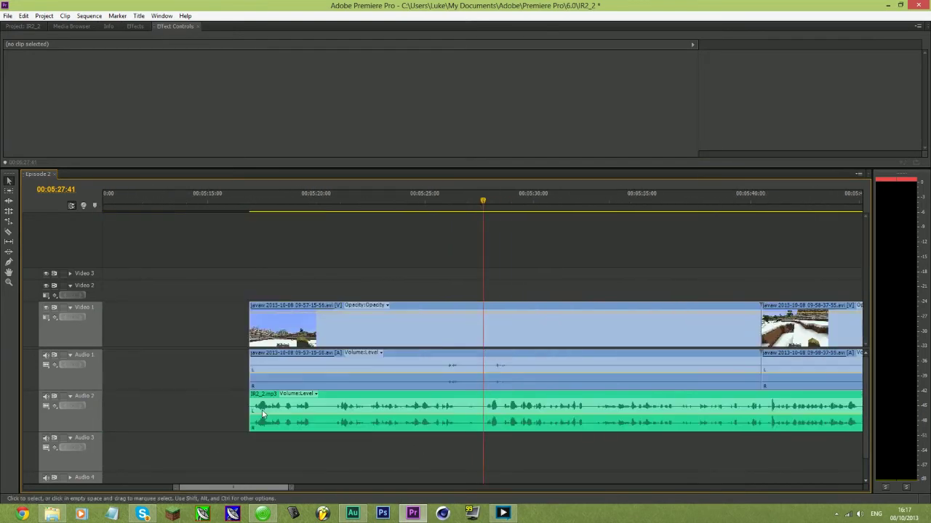
pyautogui.moveTo(250, 411); pyautogui.dragTo(253, 385)
pyautogui.click(234, 371)
pyautogui.click(206, 391)
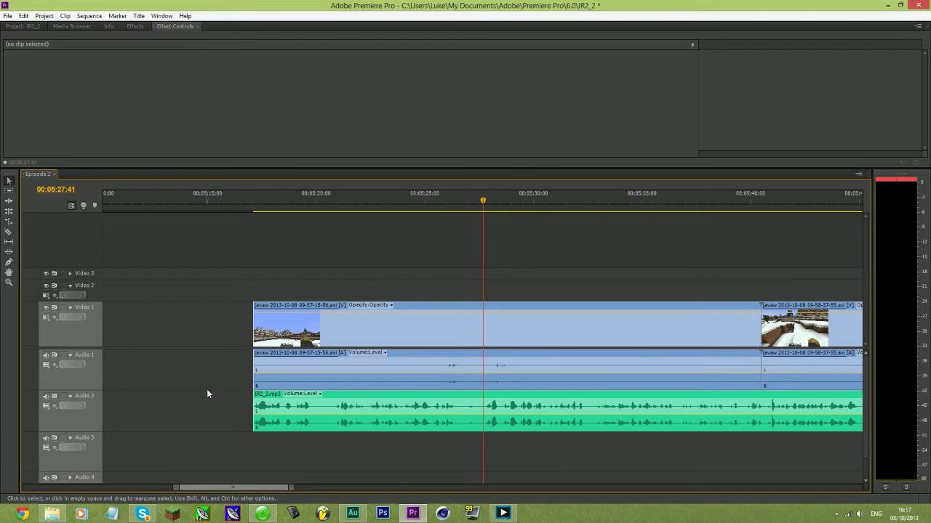
pyautogui.click(286, 204)
pyautogui.moveTo(557, 205); pyautogui.dragTo(562, 206)
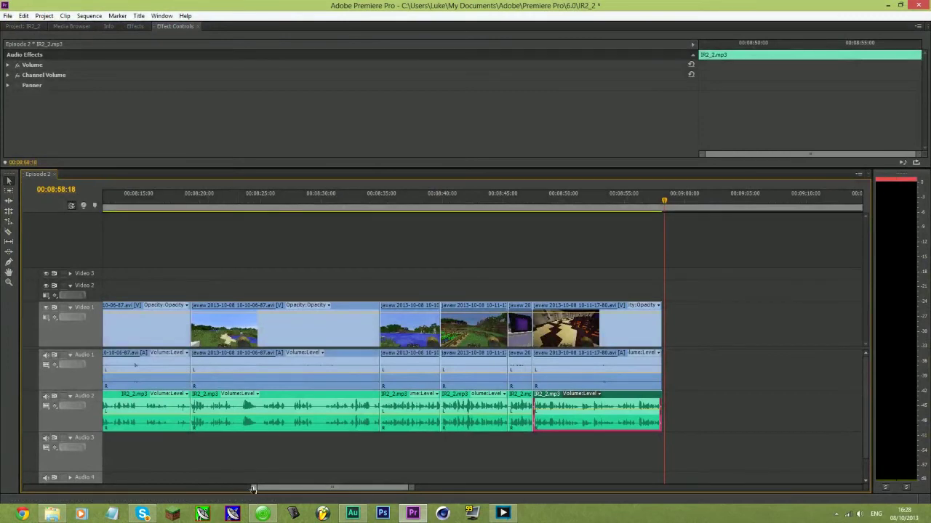
# Add OutroMusic.mp3 to Audio 3 starting at about 00:08:47, beneath the last gameplay clip of the edited section
pyautogui.moveTo(254, 487); pyautogui.dragTo(2, 477)
pyautogui.click(521, 450)
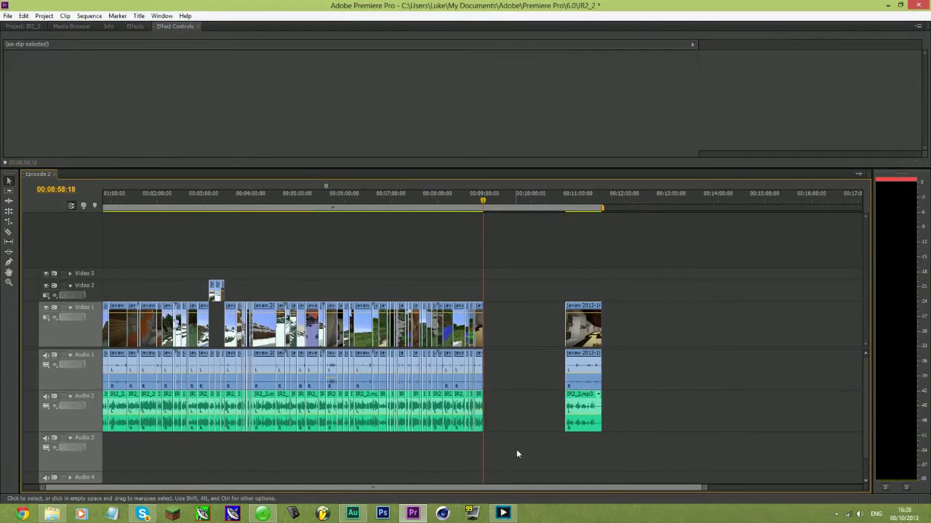
pyautogui.press('=')
pyautogui.press('=')
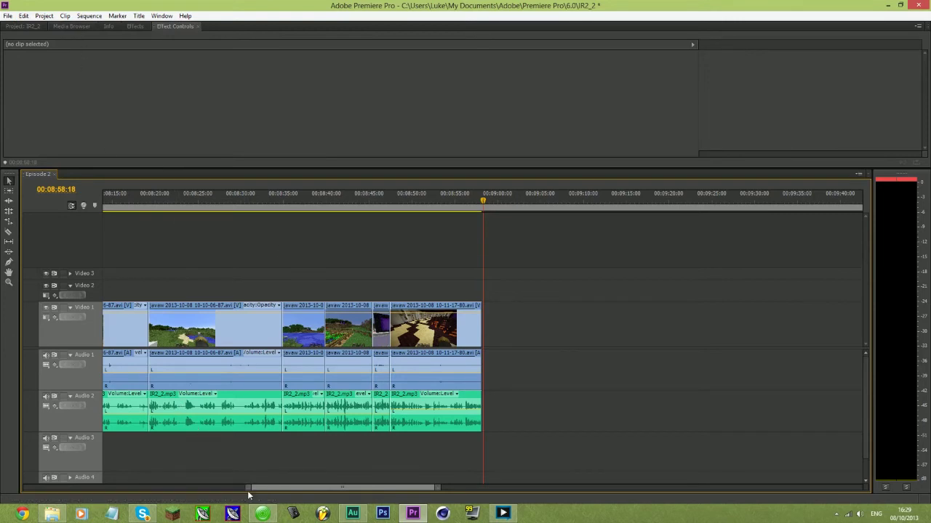
pyautogui.moveTo(248, 488); pyautogui.dragTo(286, 488)
pyautogui.moveTo(482, 204); pyautogui.dragTo(473, 206)
pyautogui.moveTo(929, 331); pyautogui.dragTo(117, 452)
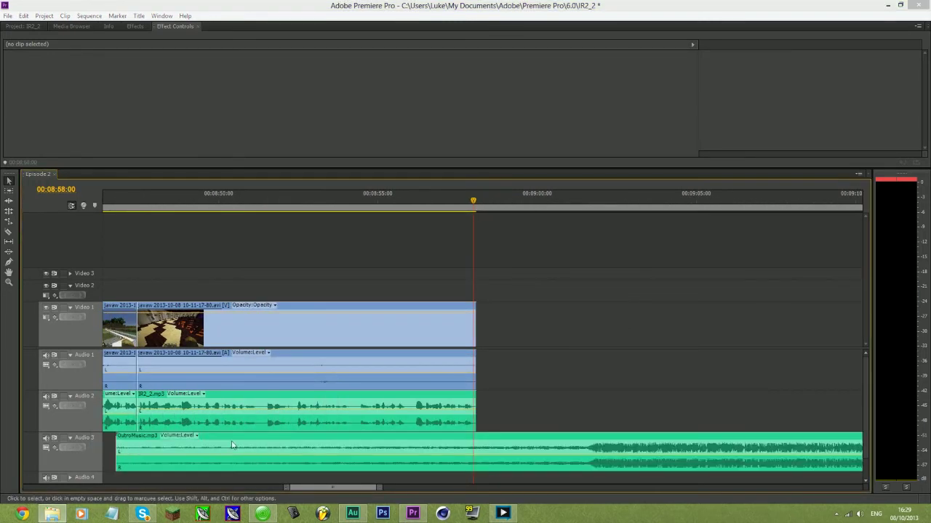
# Shift OutroMusic.mp3 earlier so its loud section begins at the end of the last gameplay clip near 00:08:58, and play the transition
pyautogui.moveTo(552, 444); pyautogui.dragTo(482, 441)
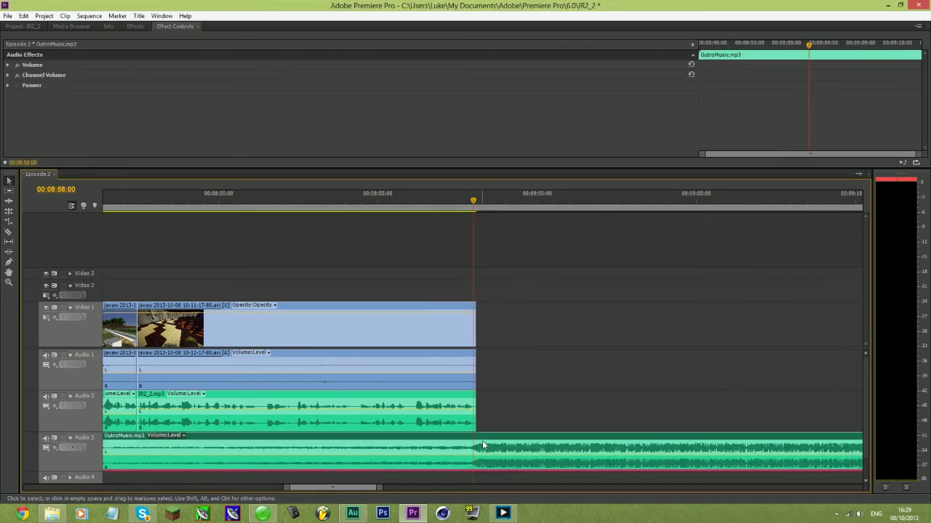
pyautogui.click(400, 206)
pyautogui.moveTo(400, 209); pyautogui.dragTo(390, 208)
pyautogui.click(573, 330)
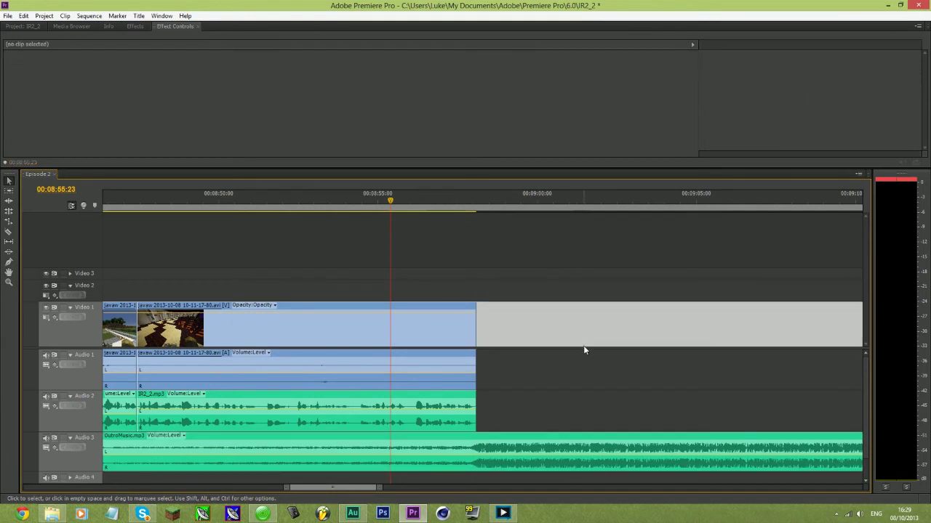
pyautogui.press('space')
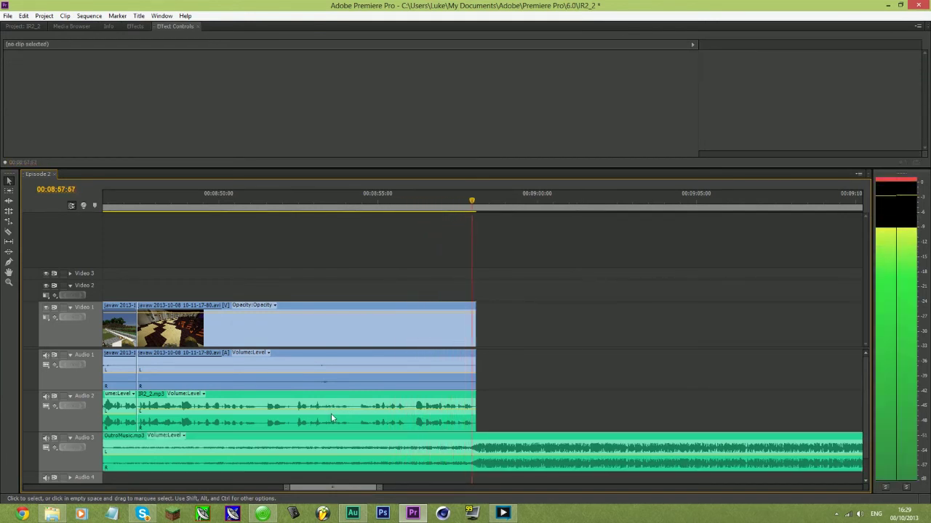
# Raise the volume of the last IR2_2.mp3 commentary clip before the outro to about 4.04 dB and play it back against the music
pyautogui.click(140, 409)
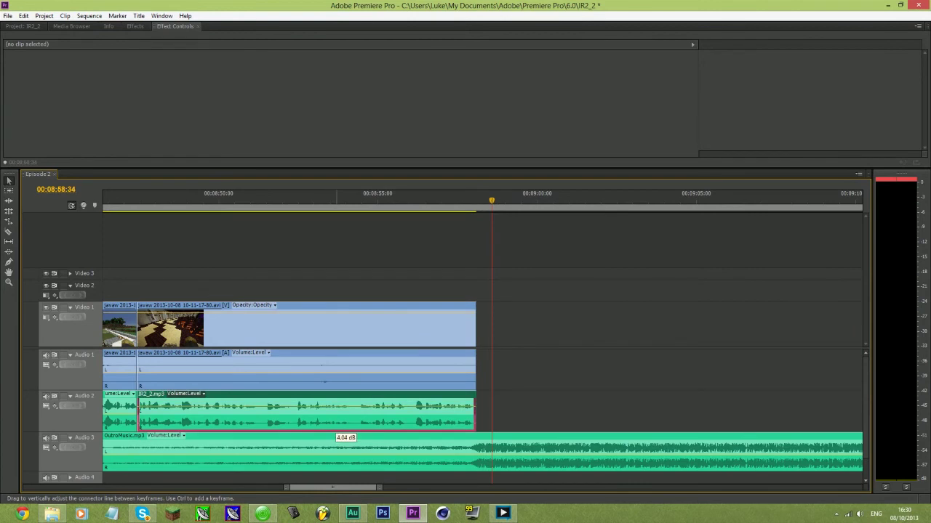
pyautogui.click(369, 211)
pyautogui.click(440, 236)
pyautogui.press('space')
pyautogui.press('space')
pyautogui.press('-')
pyautogui.press('-')
pyautogui.click(365, 196)
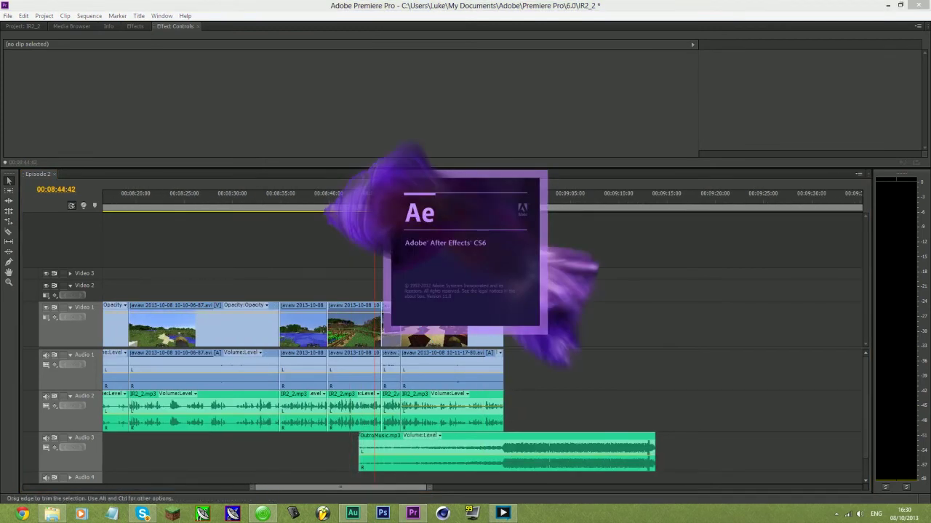
# Save the project, place Outro.avi on Video 1 directly after the last gameplay clip, and trim its end to match OutroMusic.mp3
pyautogui.click(607, 10)
pyautogui.hotkey('ctrl', 's')
pyautogui.moveTo(607, 10); pyautogui.dragTo(509, 323)
pyautogui.moveTo(792, 328); pyautogui.dragTo(654, 335)
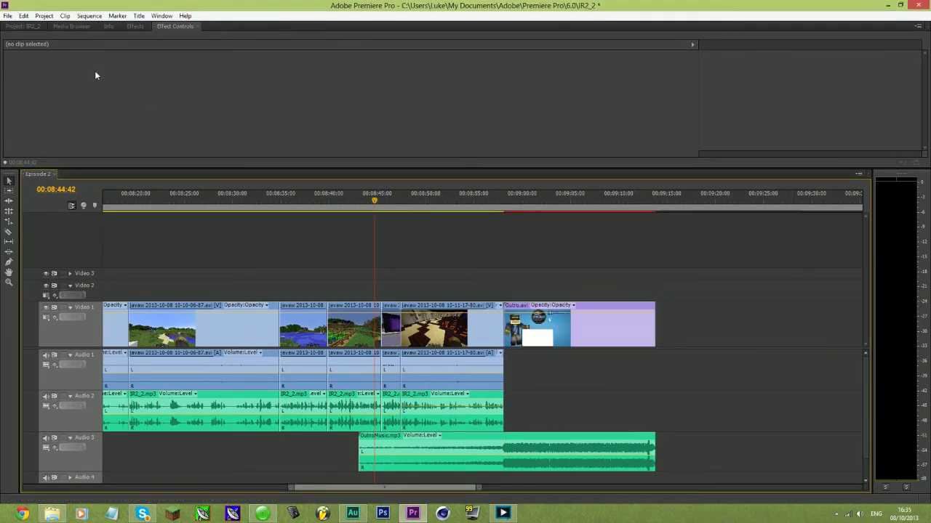
pyautogui.click(535, 200)
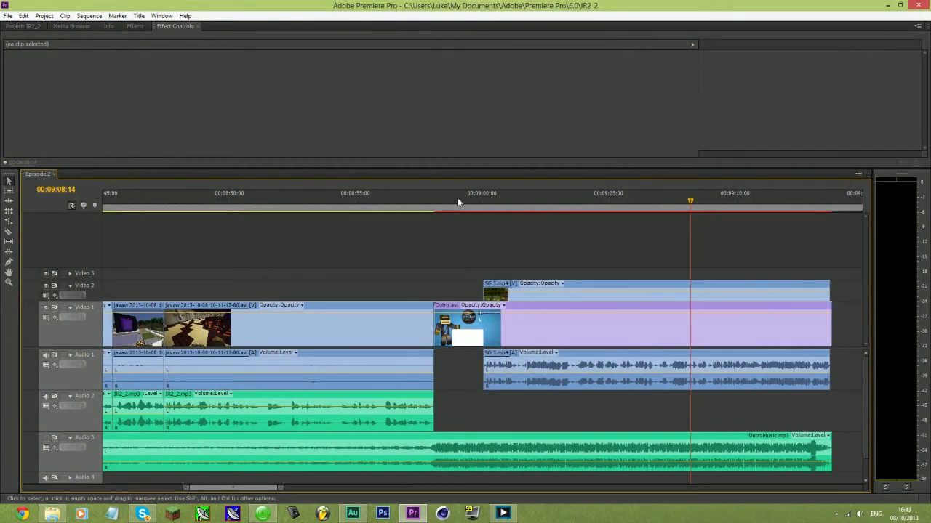
# Move the SG 3.mp4 clip on Video 2 and Audio 1 earlier so it starts together with Outro.avi
pyautogui.moveTo(444, 206); pyautogui.dragTo(418, 205)
pyautogui.click(486, 291)
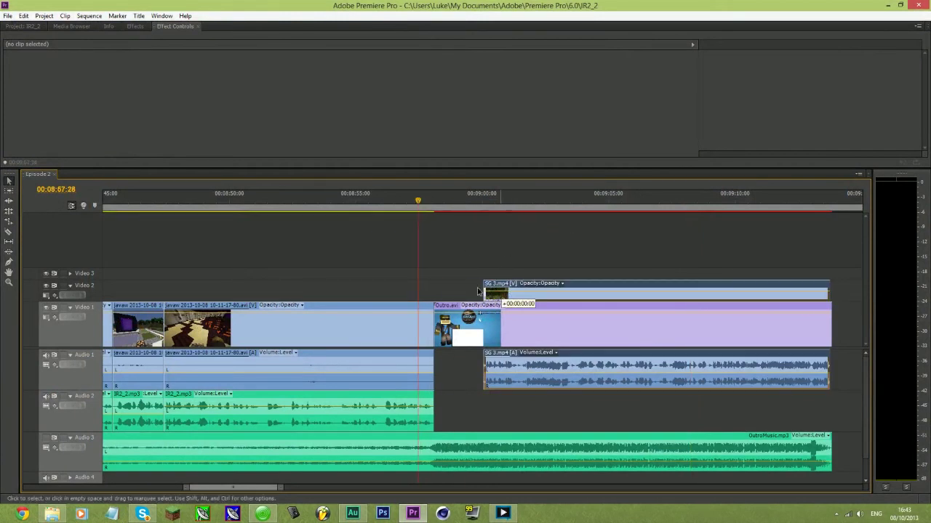
pyautogui.moveTo(485, 291); pyautogui.dragTo(436, 291)
pyautogui.click(457, 269)
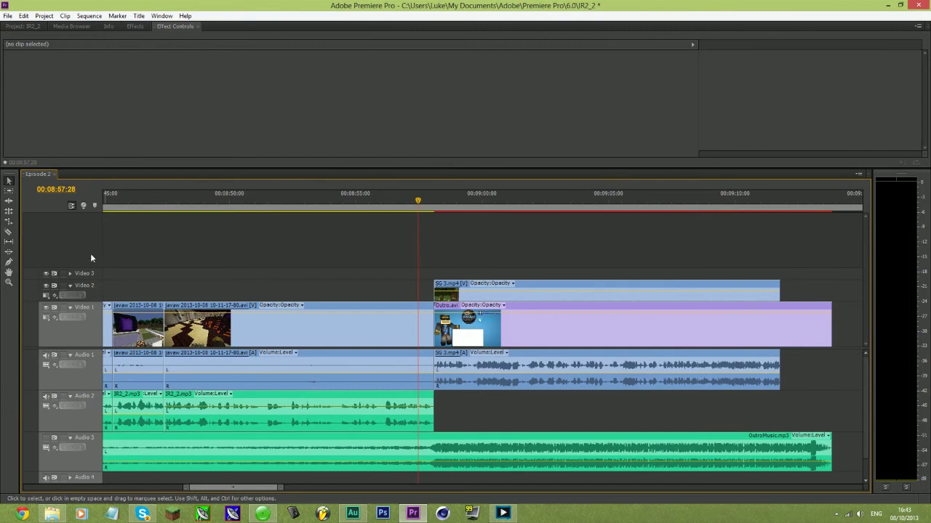
# Extend the end of SG 3.mp4 to the end of Outro.avi and add a volume keyframe near its end with the Pen tool
pyautogui.click(9, 262)
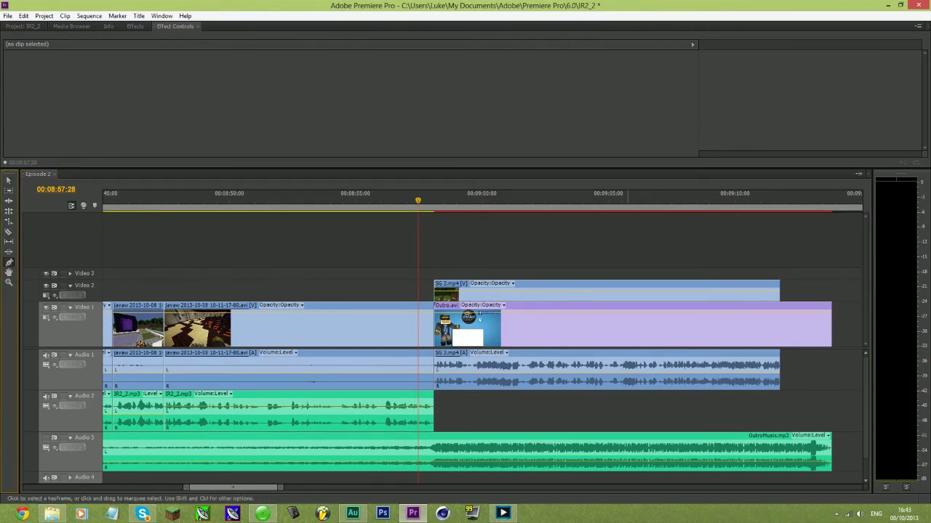
pyautogui.click(777, 378)
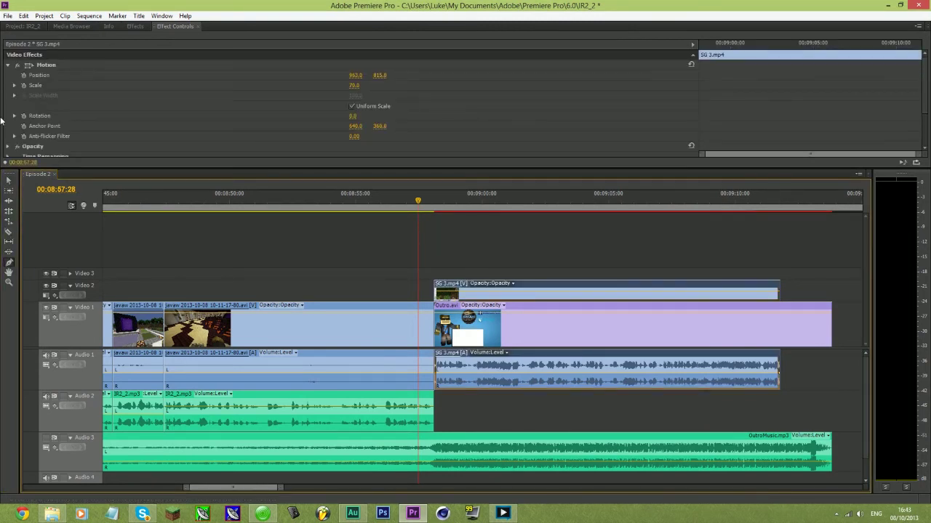
pyautogui.click(9, 180)
pyautogui.moveTo(778, 378); pyautogui.dragTo(831, 378)
pyautogui.click(8, 263)
pyautogui.click(785, 373)
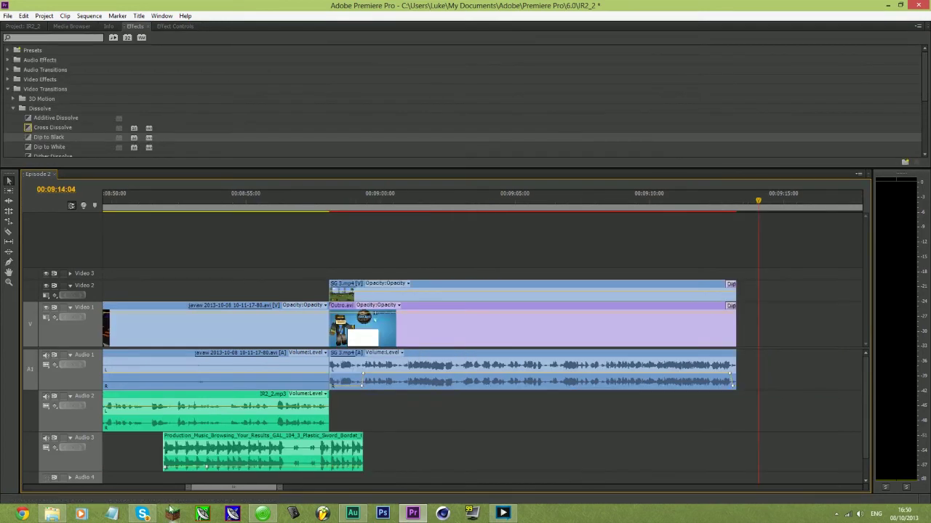
# Examine the leftover 10-11-17-80 recording and its commentary around 00:11:00, beyond the outro
pyautogui.press('-')
pyautogui.press('-')
pyautogui.press('-')
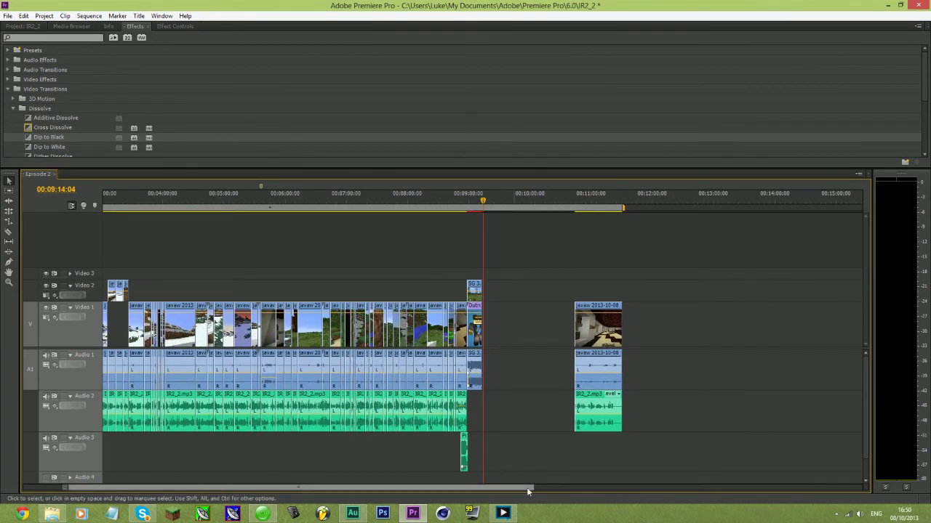
pyautogui.press('=')
pyautogui.moveTo(667, 265); pyautogui.dragTo(816, 437)
pyautogui.click(838, 428)
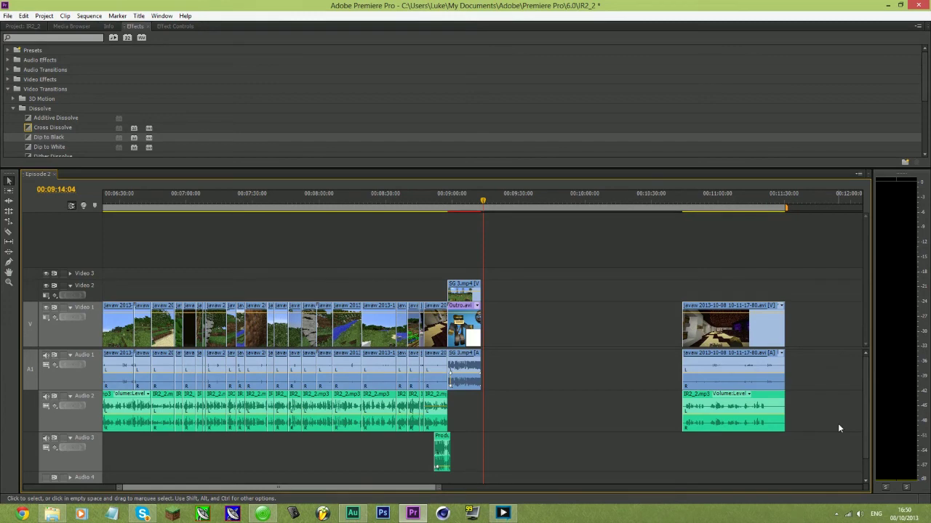
# Move the three gameplay clips on Video 2 near 00:03:10 down into the gap on Video 1
pyautogui.scroll(10, 325, 482)
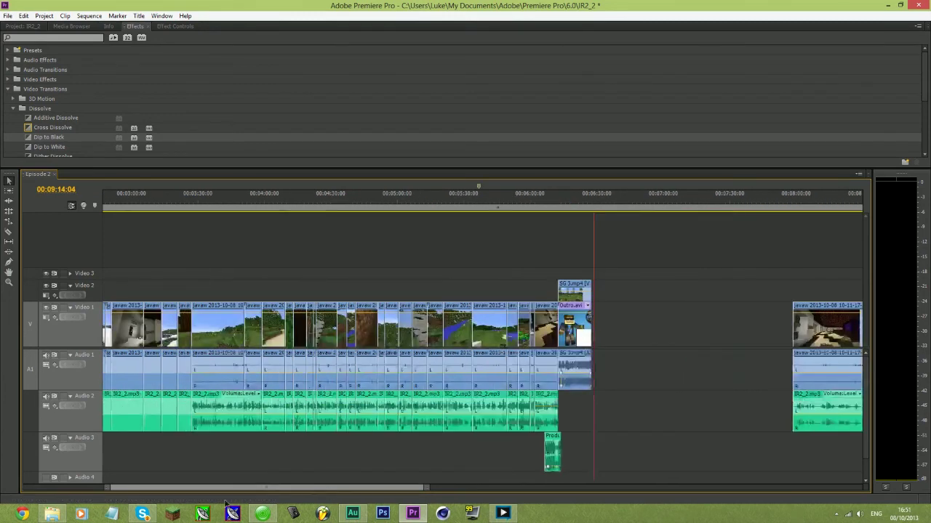
pyautogui.scroll(-8, 346, 489)
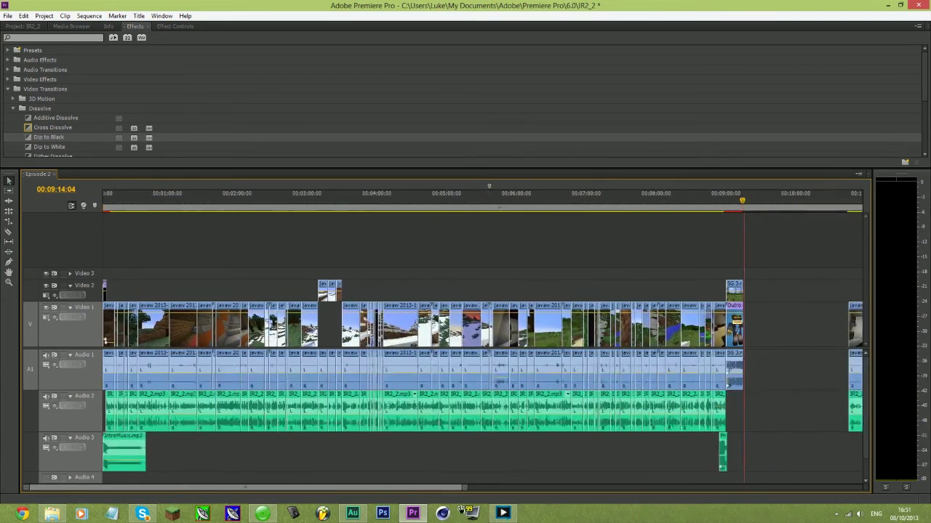
pyautogui.scroll(5, 410, 489)
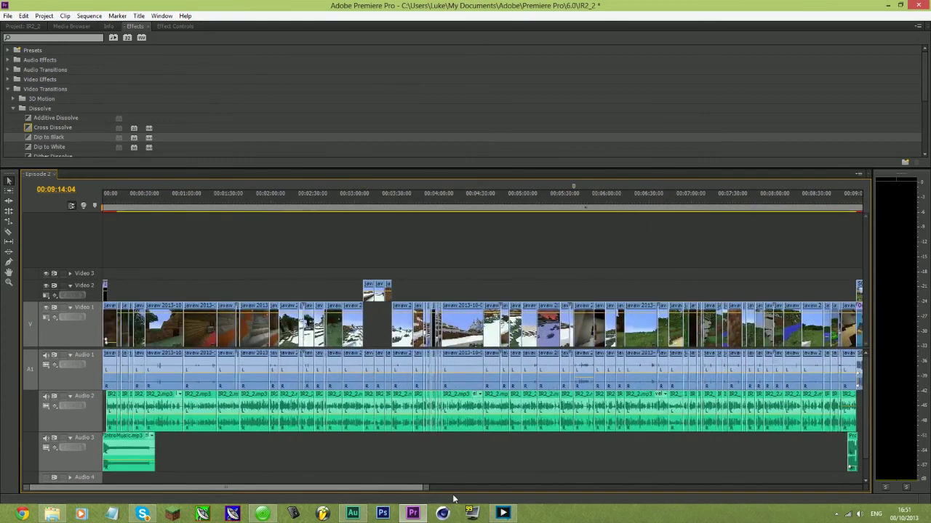
pyautogui.moveTo(424, 490); pyautogui.dragTo(430, 490)
pyautogui.moveTo(369, 287); pyautogui.dragTo(370, 326)
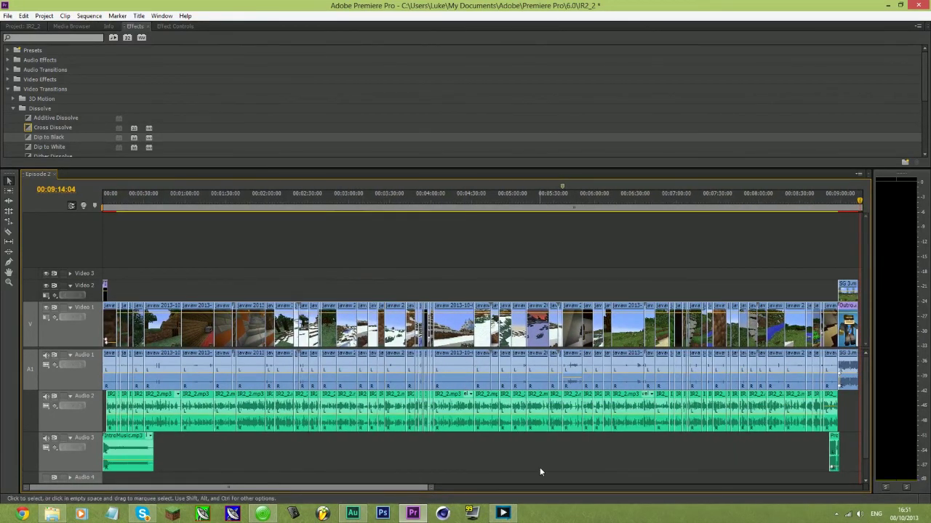